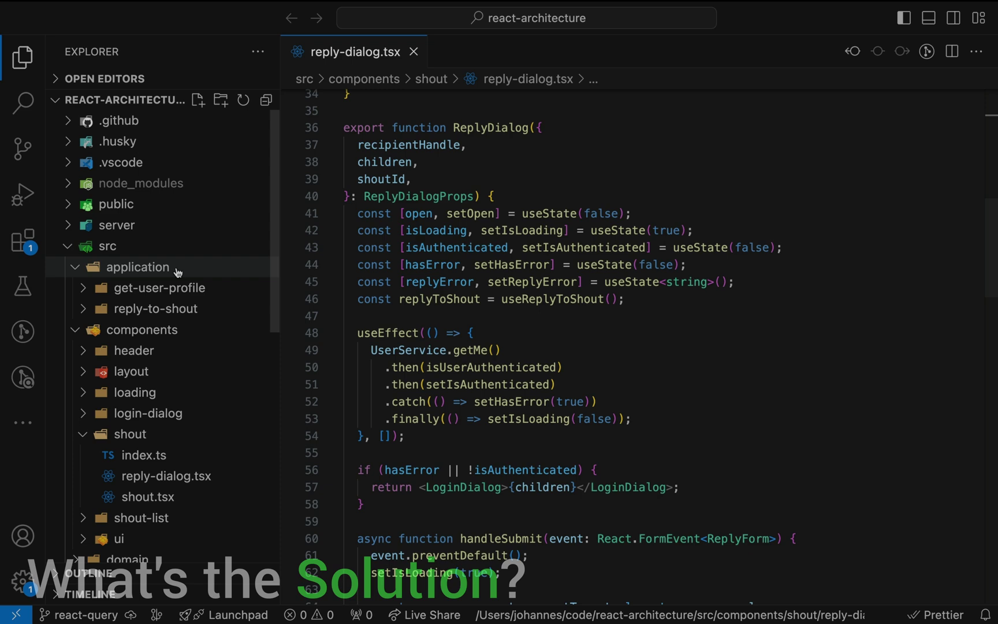
text(queries/use-get-me.ts)
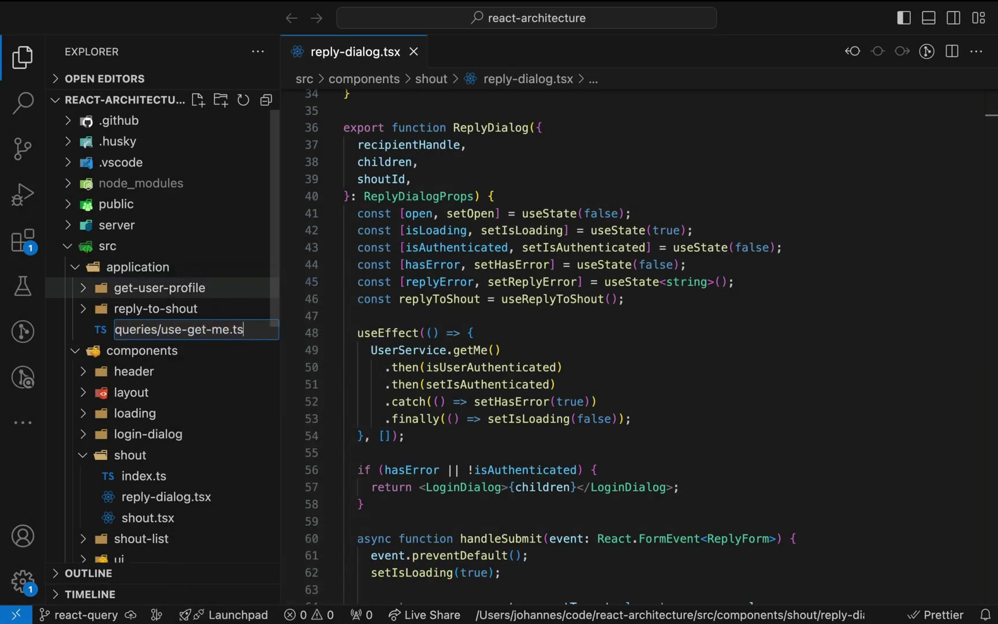
- Create queries/use-get-me.ts with a useGetMe hook built on useQuery
key(Return)
text(export function useGetMe() {)
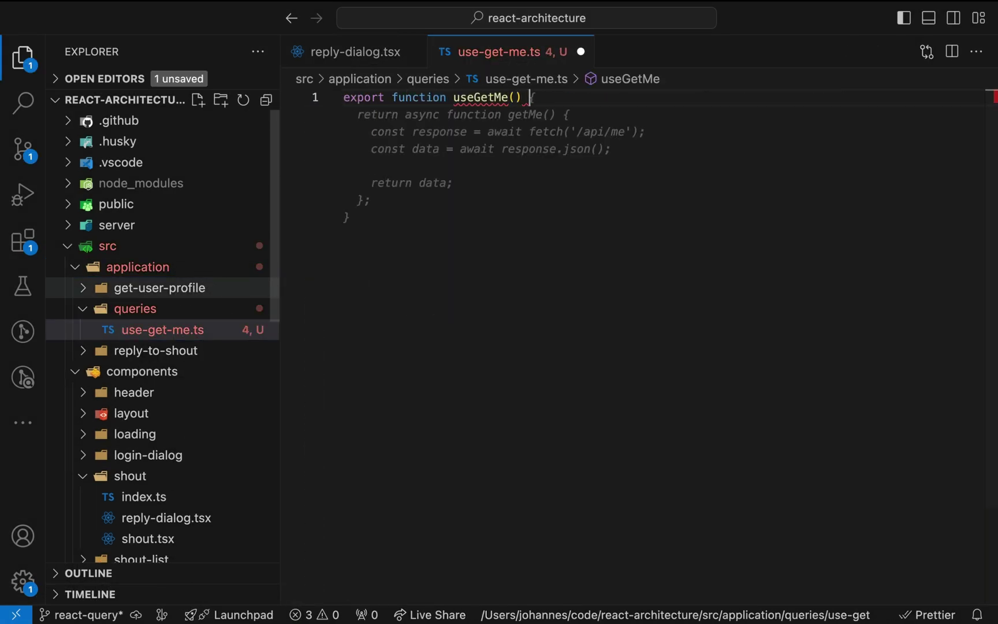
key(Return)
text(return useQuery)
key(Tab)
text(({)
key(Return)
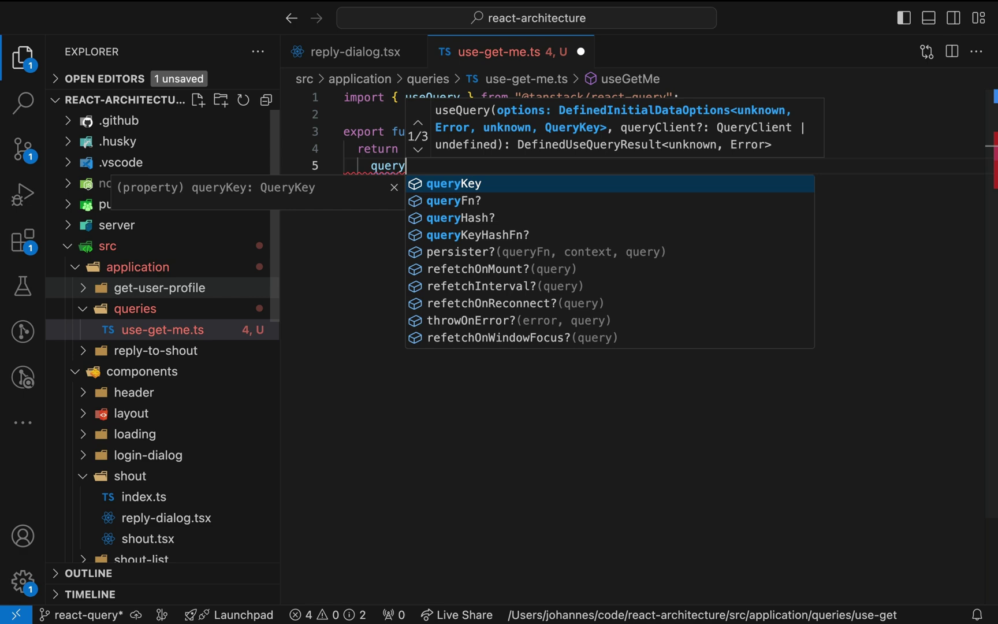
text(queryKey:)
- Add getQueryKey returning the 'me' key, and give useGetMe its queryKey and queryFn options
click(350, 115)
key(Return)
text(export function get)
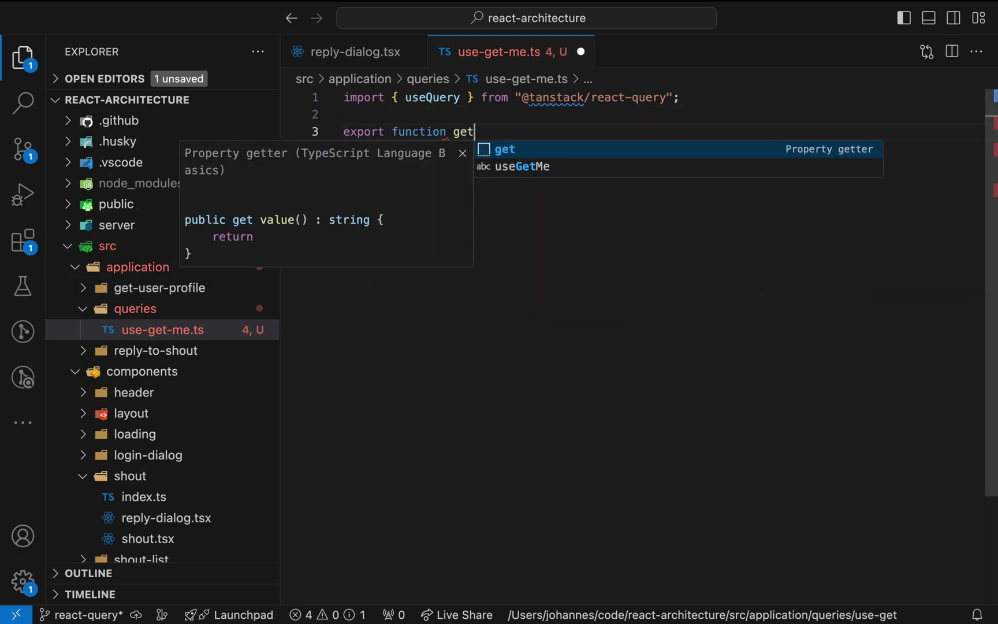
text(QueryKey() {)
key(Return)
text(return ["me"];)
key(Return)
click(500, 250)
text(get)
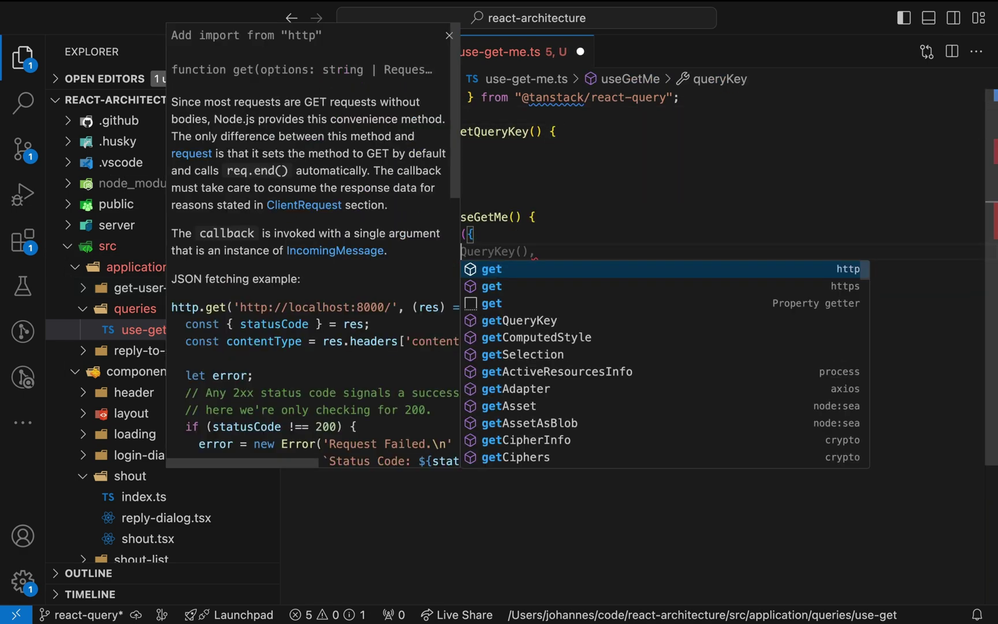
text(QueryKey(),)
key(Return)
text(queryFn: () => )
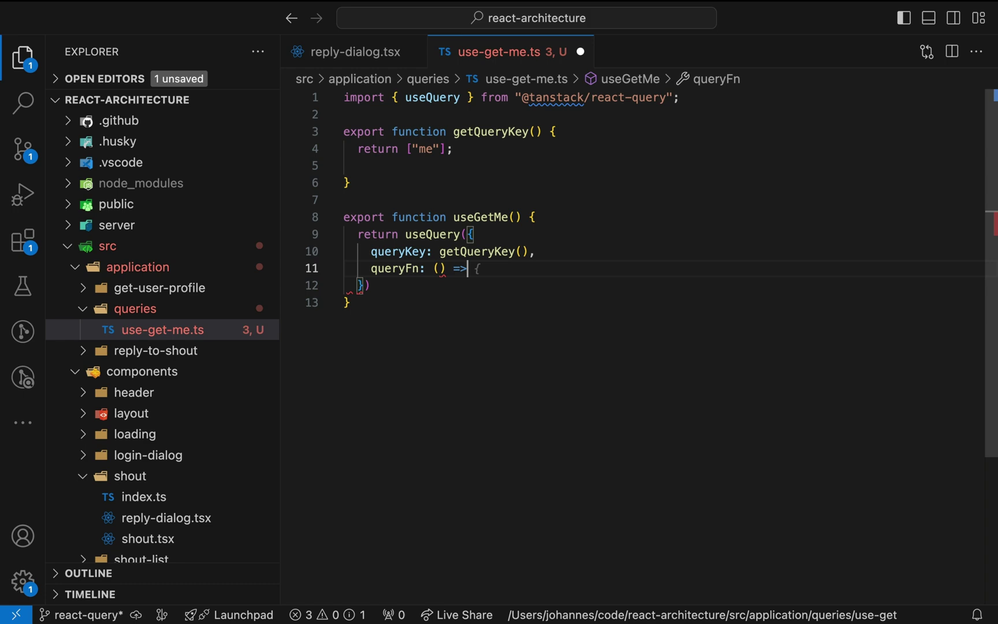
text(UserService)
- Import UserService so queryFn calls UserService.getMe, and save use-get-me.ts
click(689, 98)
key(Return)
text(import UserService from "@/infrastructure/user";)
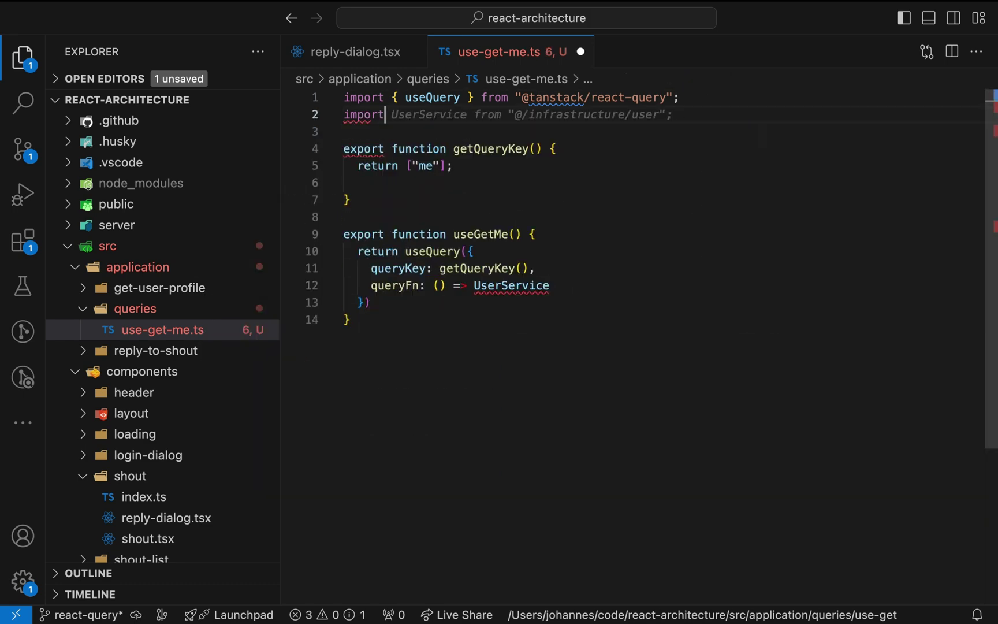
key(Return)
click(587, 283)
text(.getMe)
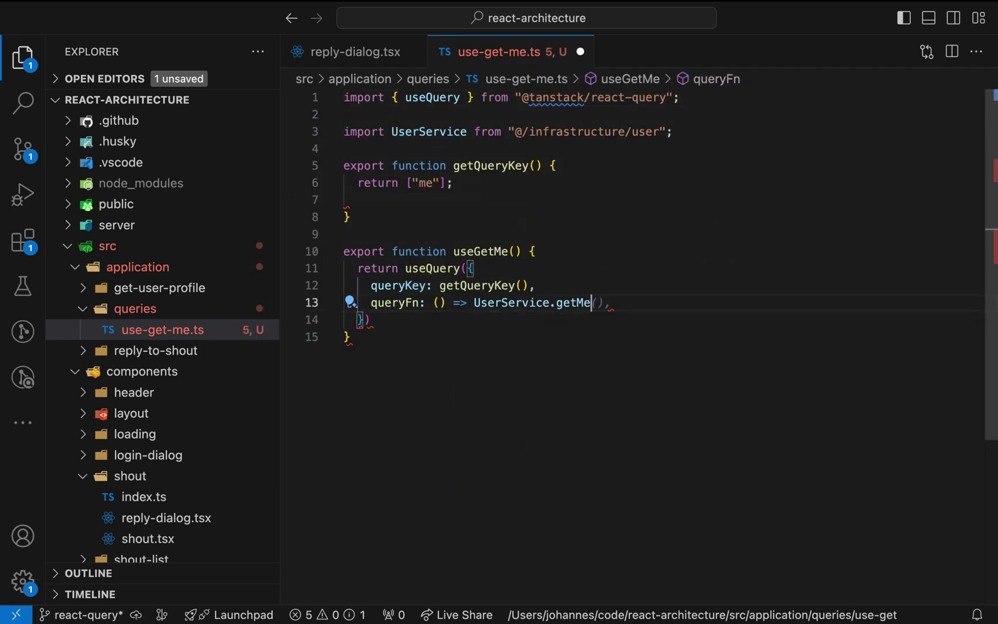
text((),)
key(ctrl+s)
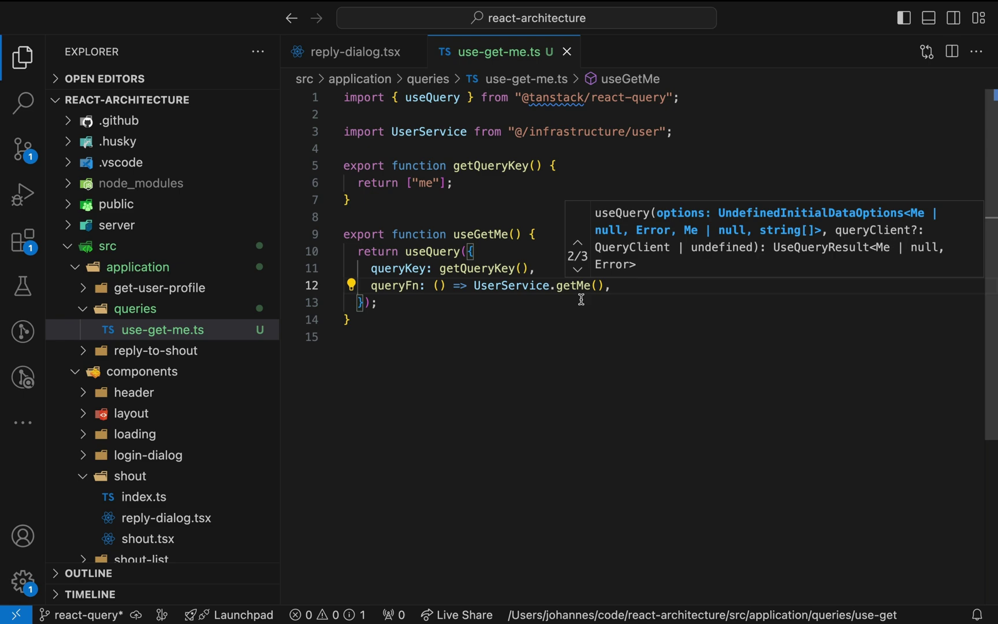
key(Escape)
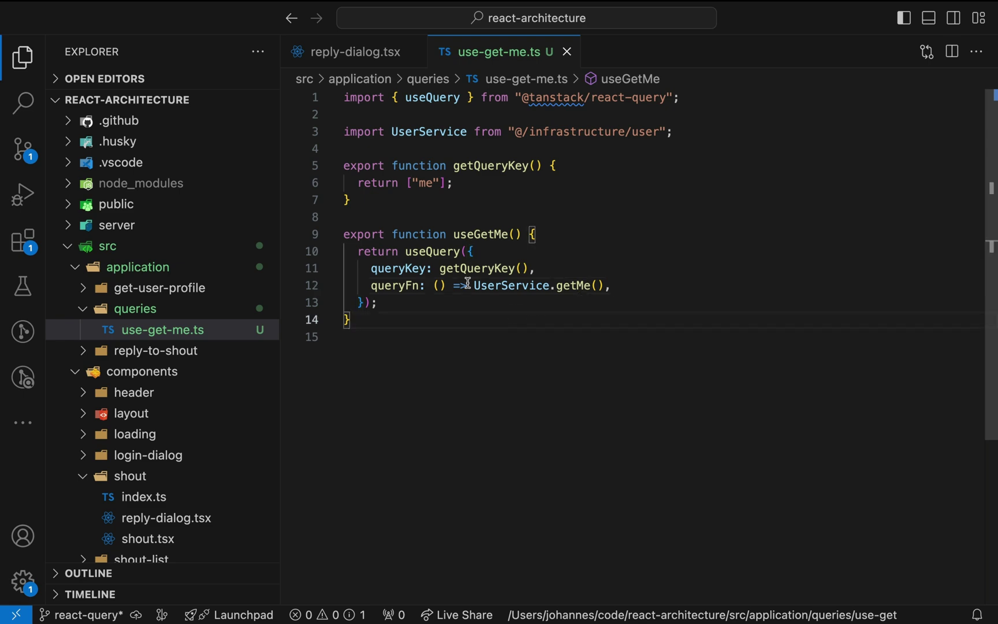
- Add const me = useGetMe() to ReplyDialog; remove the user-fetching effect and its auth state lines
click(354, 52)
key(Return)
text(con)
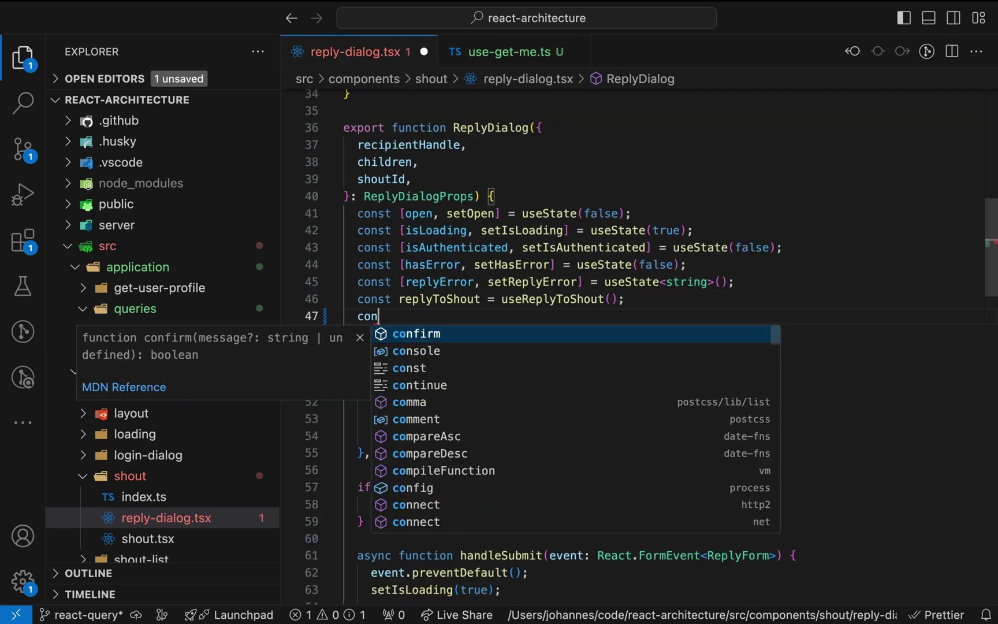
text(st me = useGetMe)
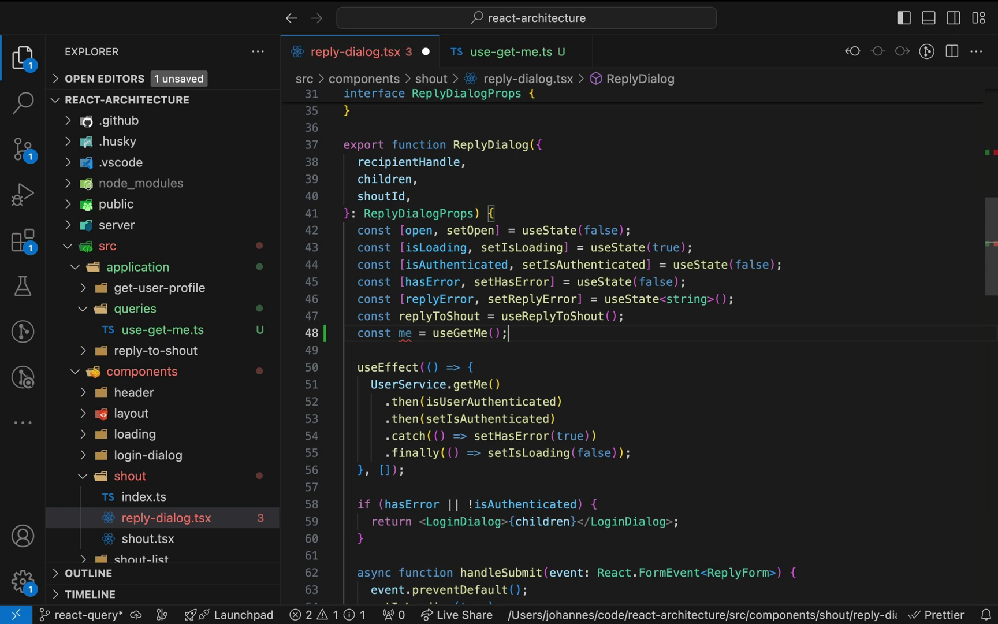
text(();)
scroll(499, 312, down, 2)
drag(356, 368, 455, 404)
key(BackSpace)
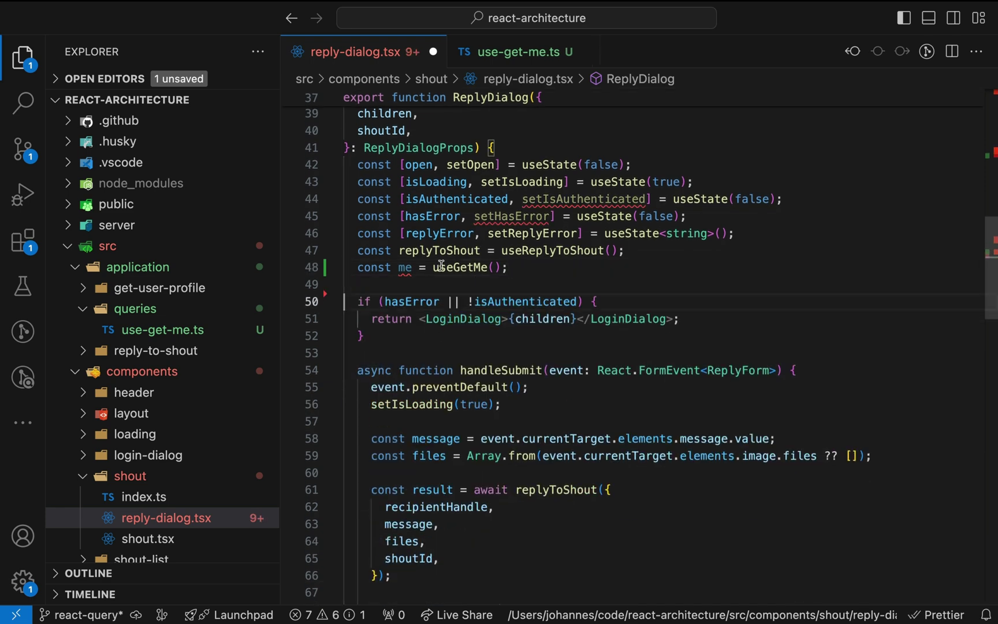
click(446, 199)
key(ctrl+shift+k)
key(ctrl+shift+k)
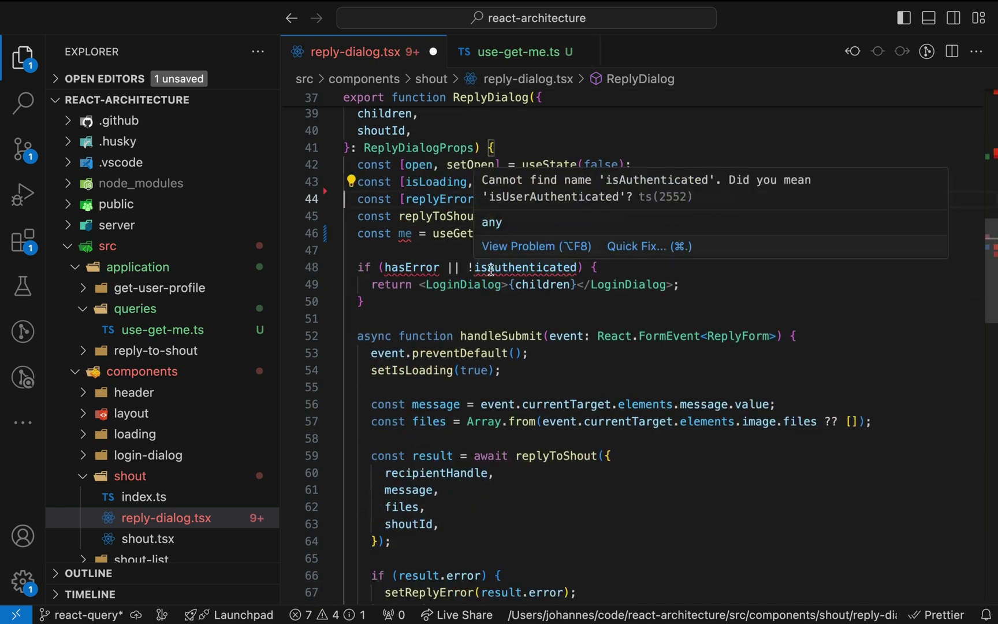
- Change the login condition to me.error || !isAuthenticated(me.data), drop isUserAuthenticated, and save
double_click(412, 267)
text(me.error || !)
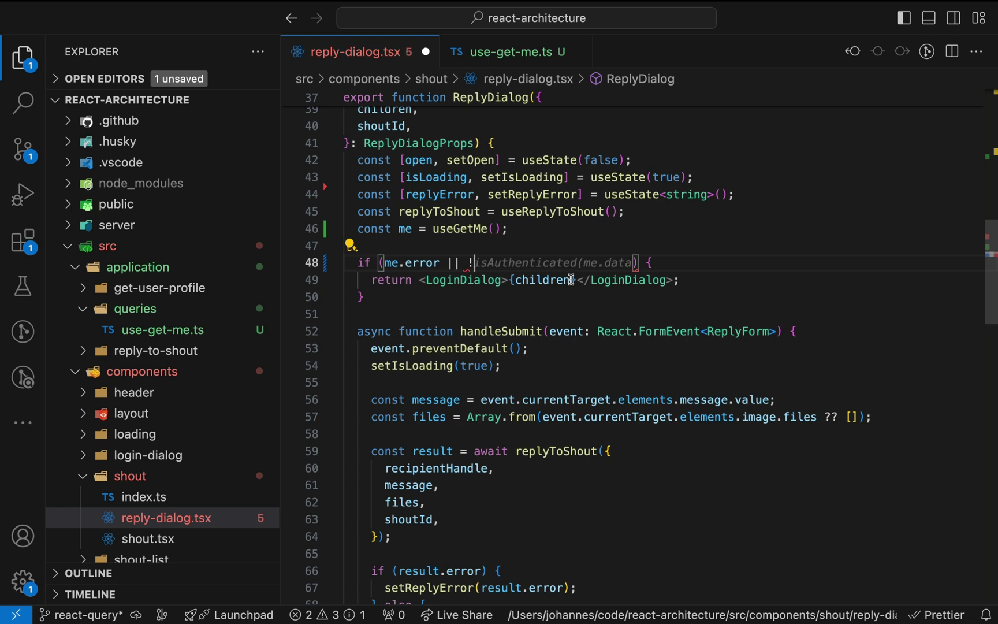
scroll(547, 273, up, 15)
double_click(569, 385)
key(BackSpace)
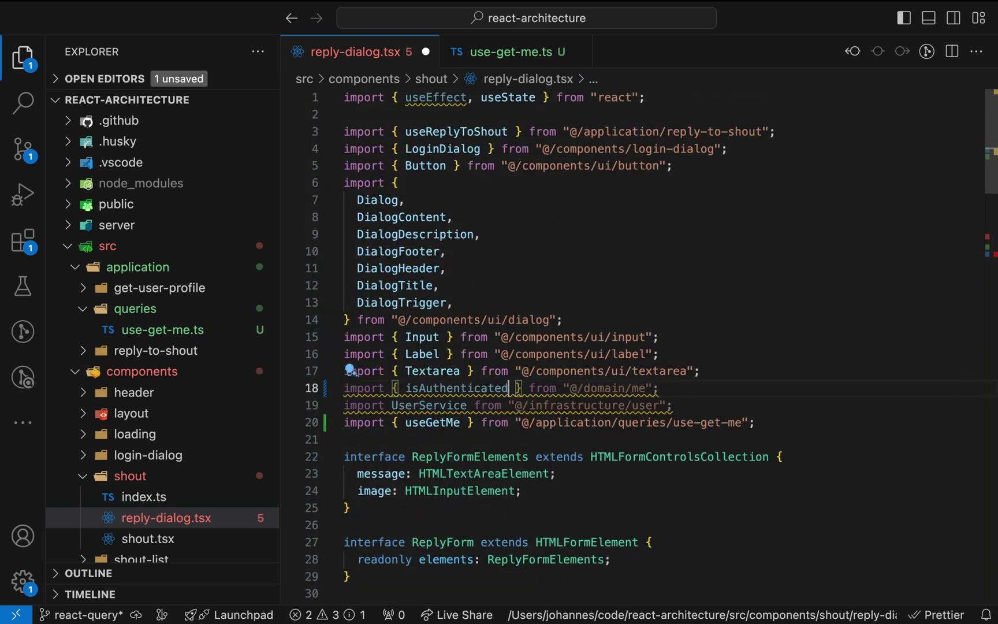
scroll(546, 312, down, 10)
click(476, 305)
text(!is) {)
key(Tab)
text((me.)
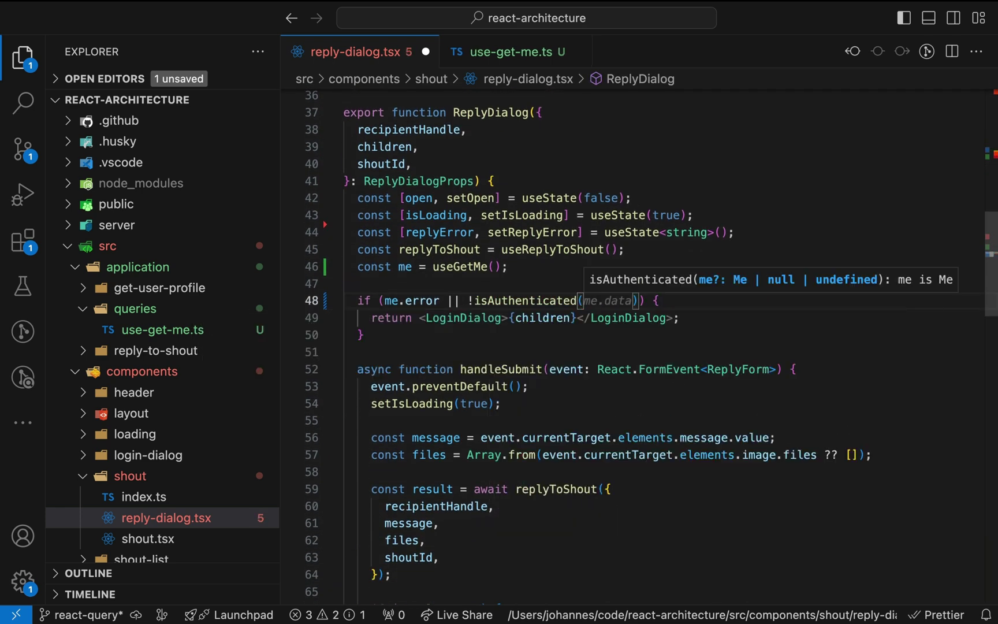
text(data)
key(Escape)
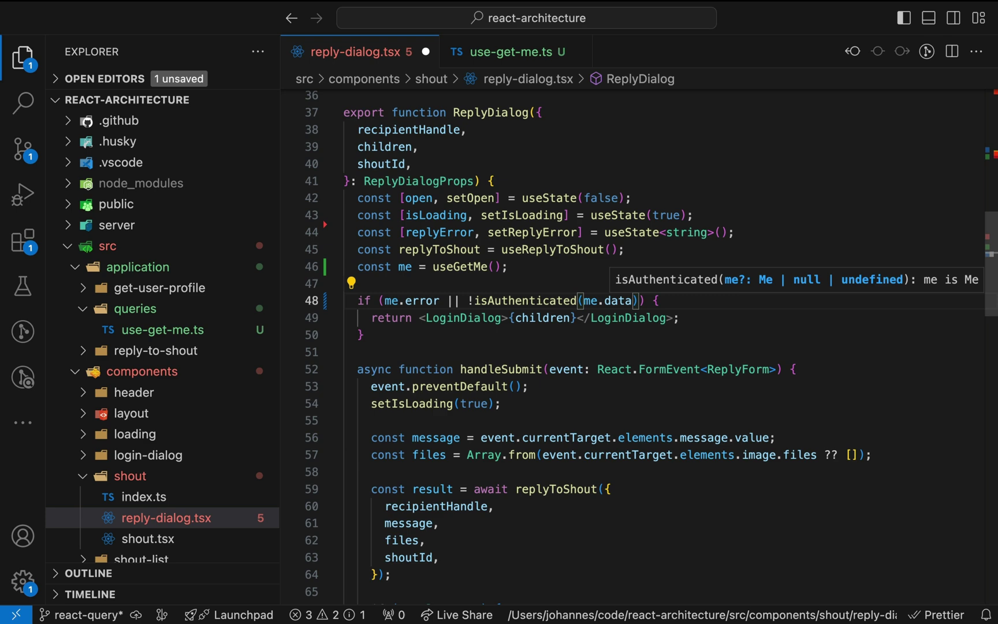
key(super+s)
scroll(627, 361, down, 4)
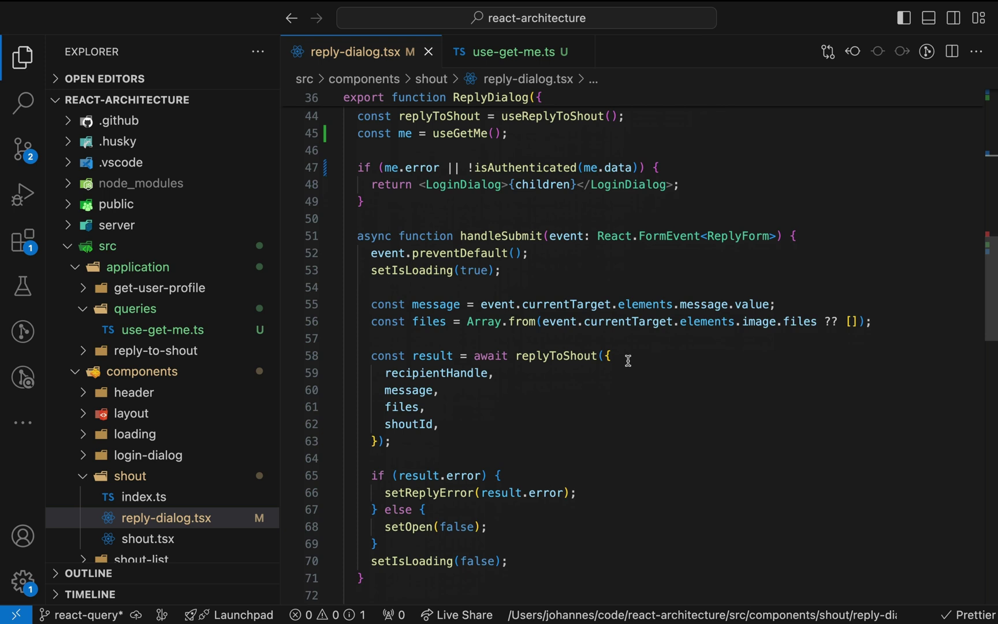
scroll(629, 361, down, 3)
scroll(629, 359, down, 2)
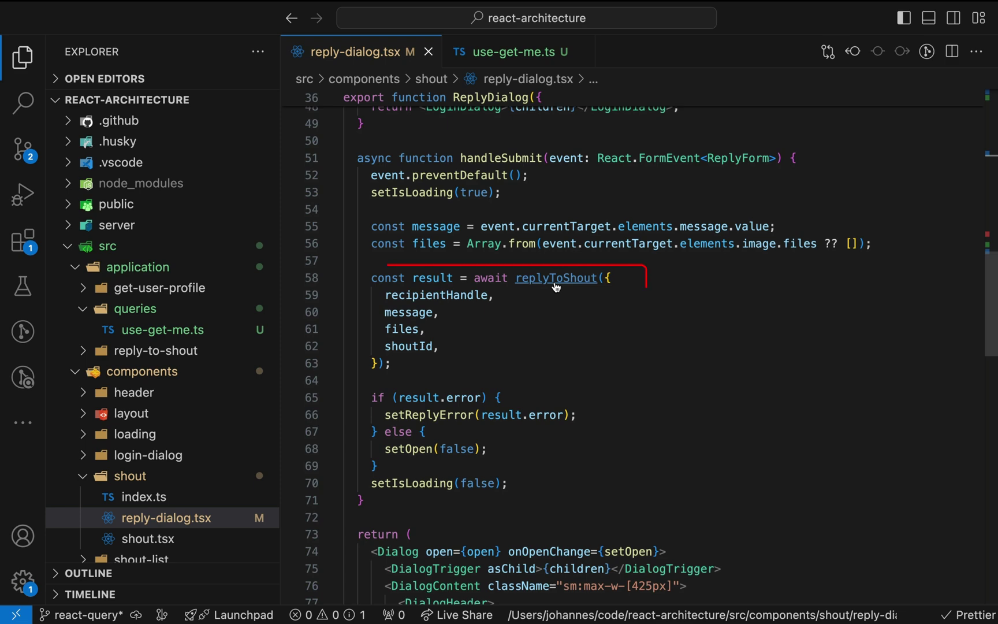
- Peek at replyToShout's definition and open reply-to-shout.ts from the peek list
ctrl+click(556, 279)
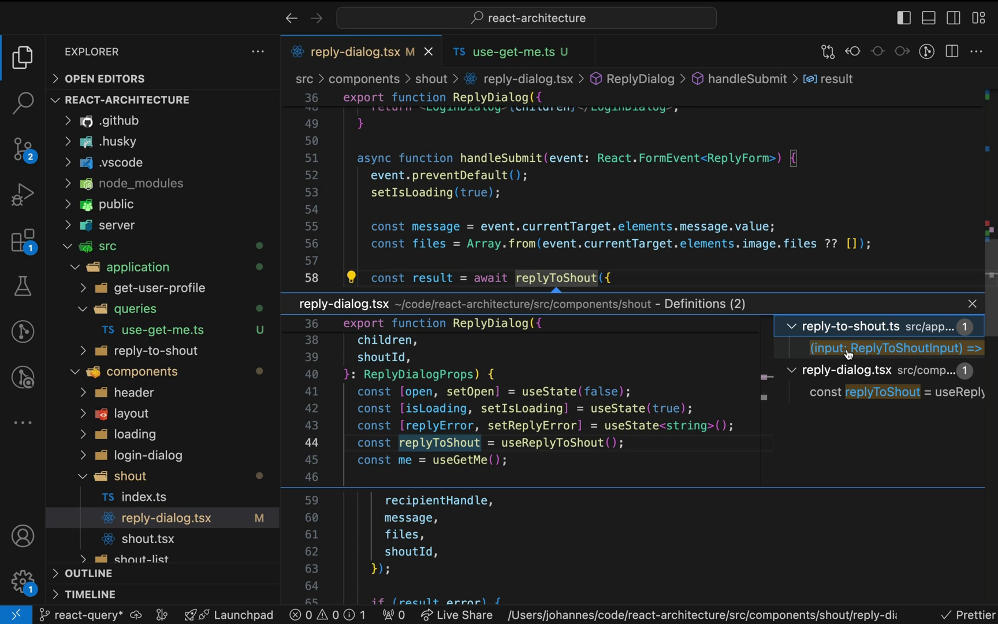
double_click(857, 347)
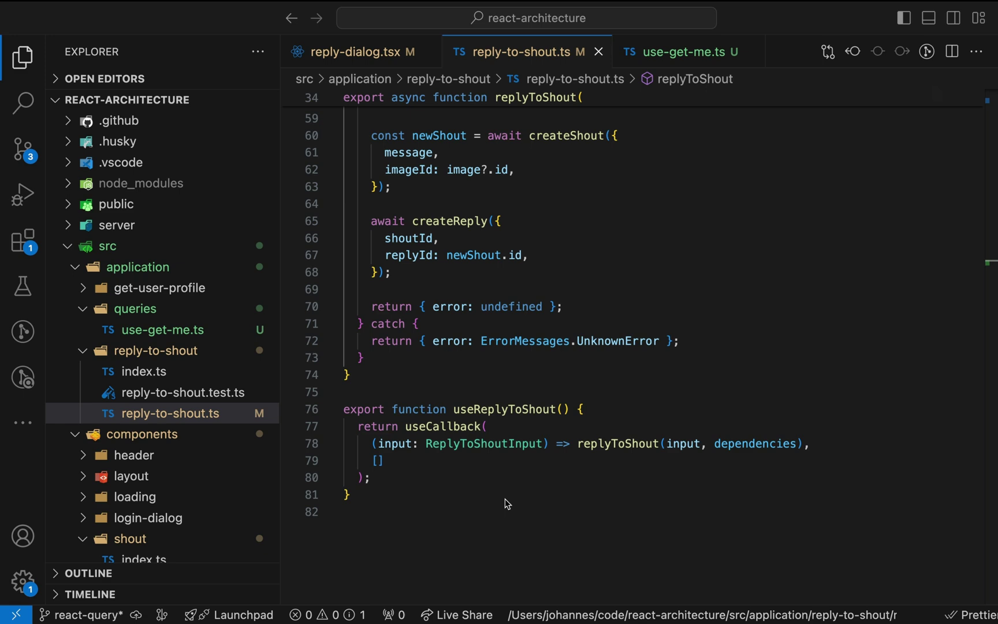
scroll(505, 499, up, 3)
scroll(505, 497, up, 4)
scroll(504, 498, up, 4)
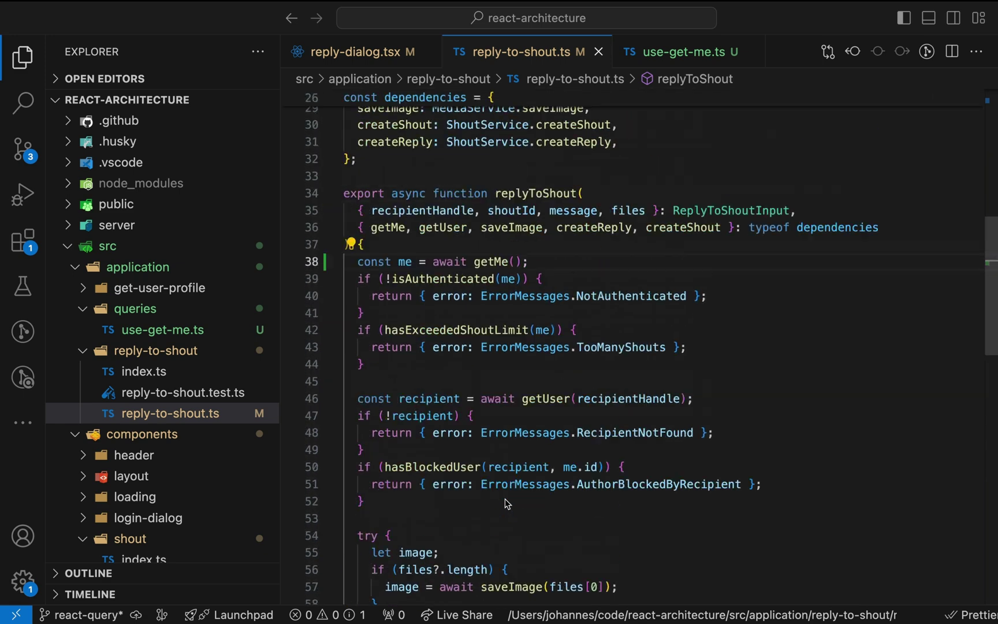
scroll(504, 503, up, 2)
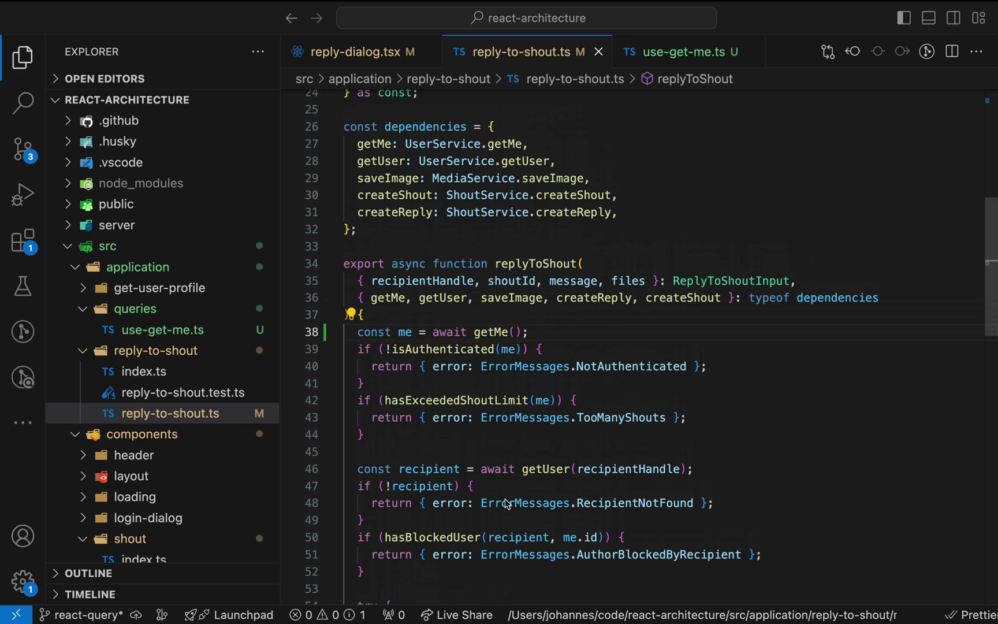
scroll(507, 503, up, 8)
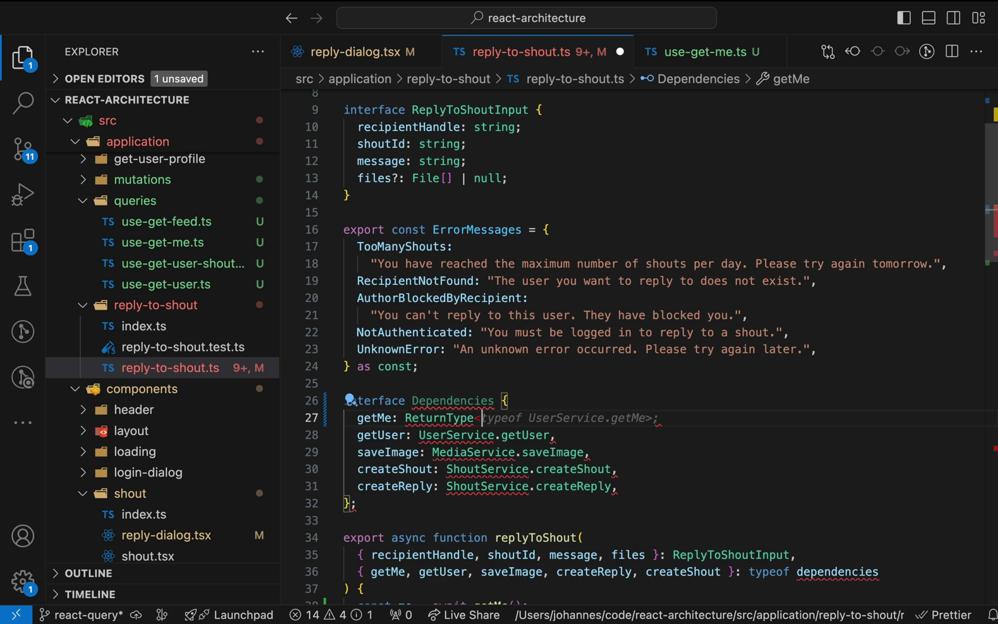
text(typeof useGe)
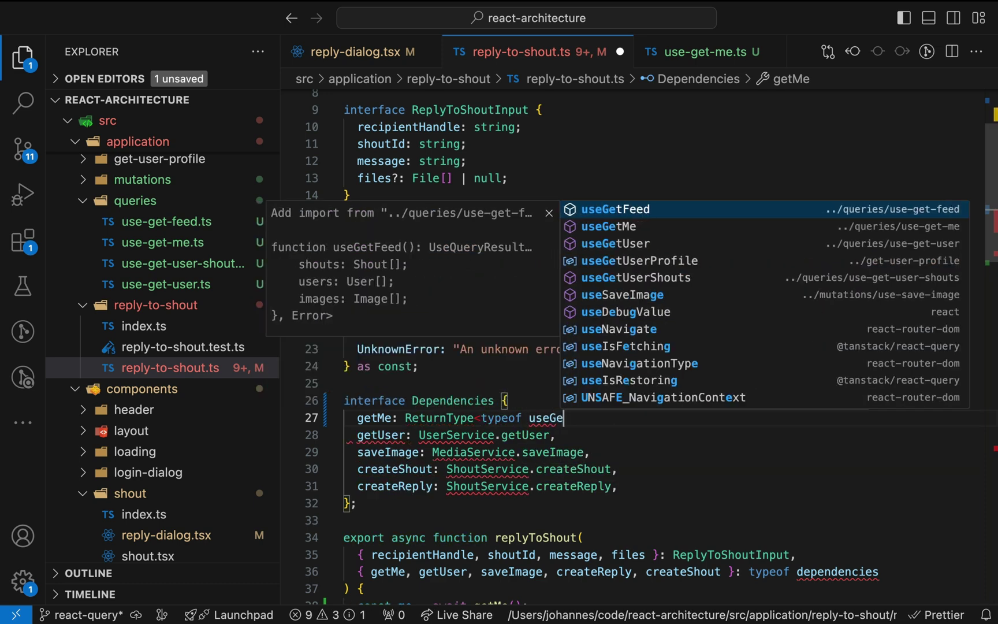
- Type getMe and getUser as ReturnType of useGetMe and useGetUser data
key(Return)
text(>["data"];)
mouse_move(652, 435)
mouse_down()
mouse_move(405, 435)
mouse_move(555, 452)
mouse_up()
key(ctrl+c)
key(ctrl+v)
double_click(558, 452)
text(useGetUser)
key(Return)
- Type the saveImage dependency from the useSaveImage hook
drag(432, 485, 590, 485)
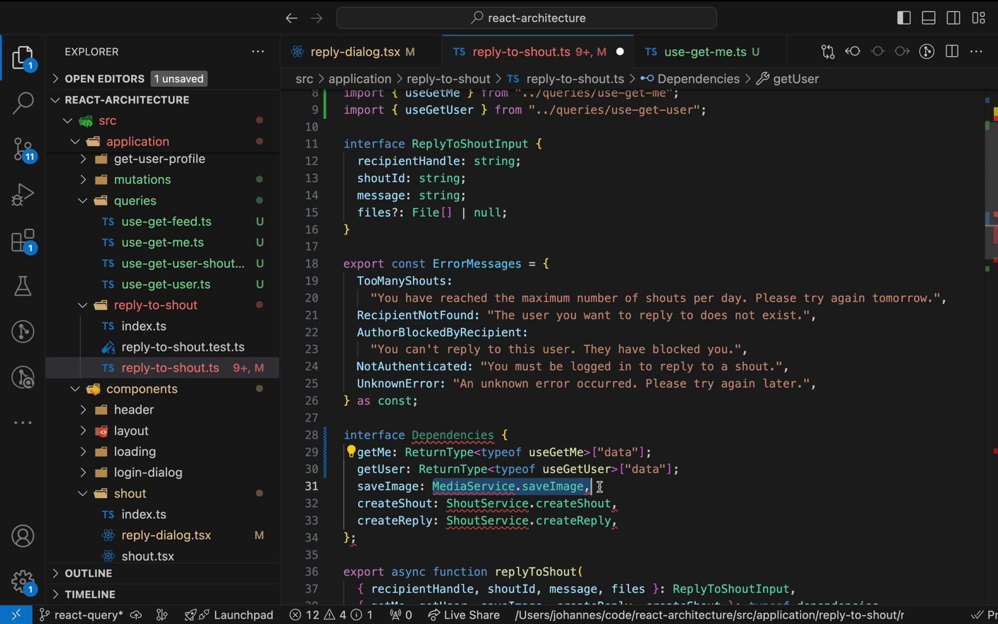
key(ctrl+v)
double_click(579, 485)
text(useSa)
key(Return)
double_click(644, 486)
text(mutateAsync)
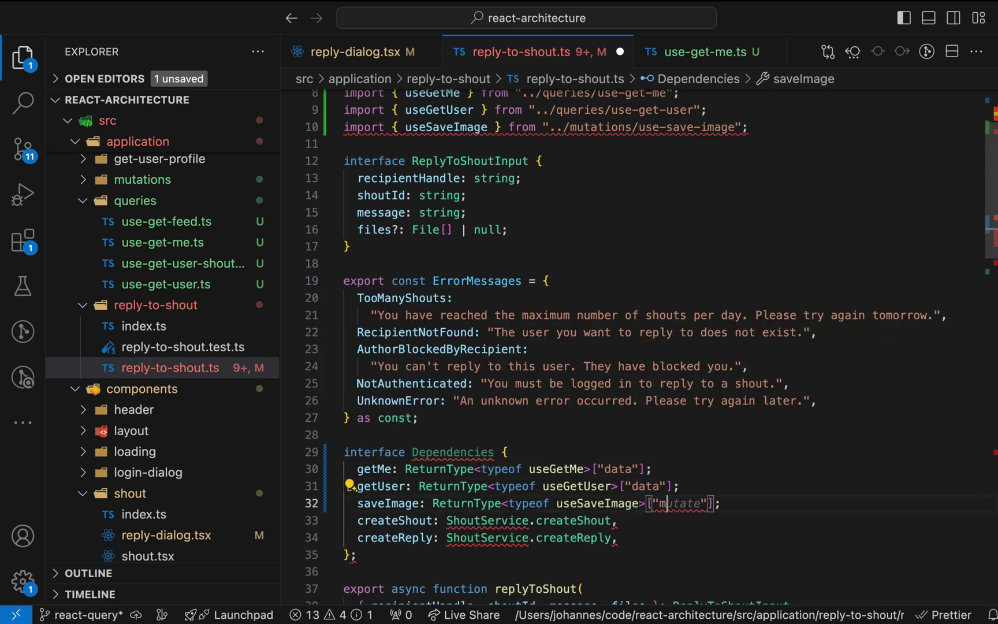
drag(432, 503, 748, 503)
key(ctrl+c)
- Type createShout and createReply from the mutateAsync of useCreateShout and useCreateShoutReply
mouse_move(446, 520)
mouse_down()
mouse_move(611, 519)
mouse_move(611, 537)
mouse_up()
key(ctrl+v)
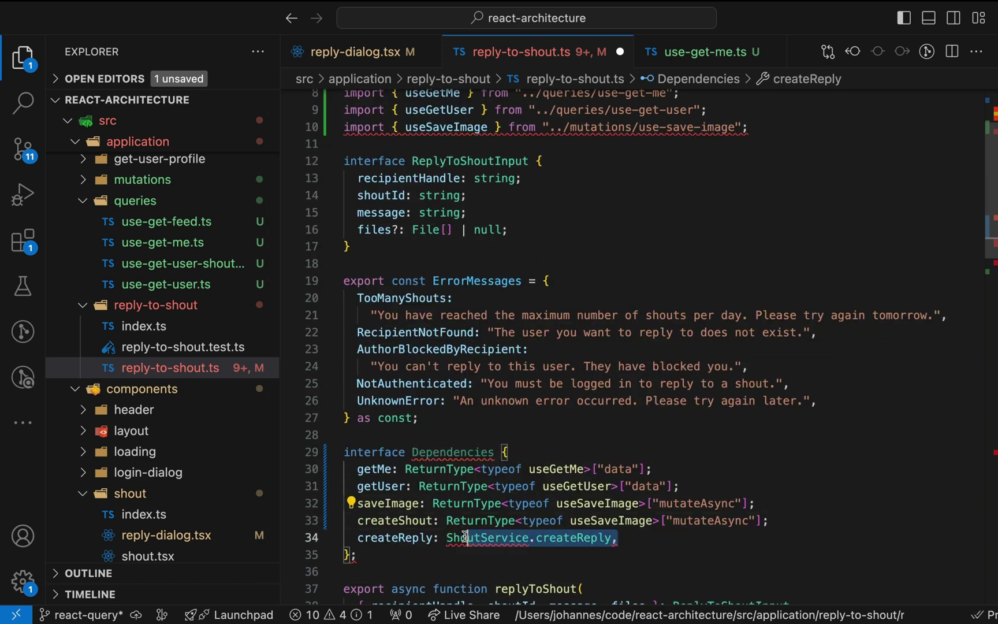
key(ctrl+v)
double_click(620, 520)
text(us)
key(Return)
double_click(620, 555)
text(us)
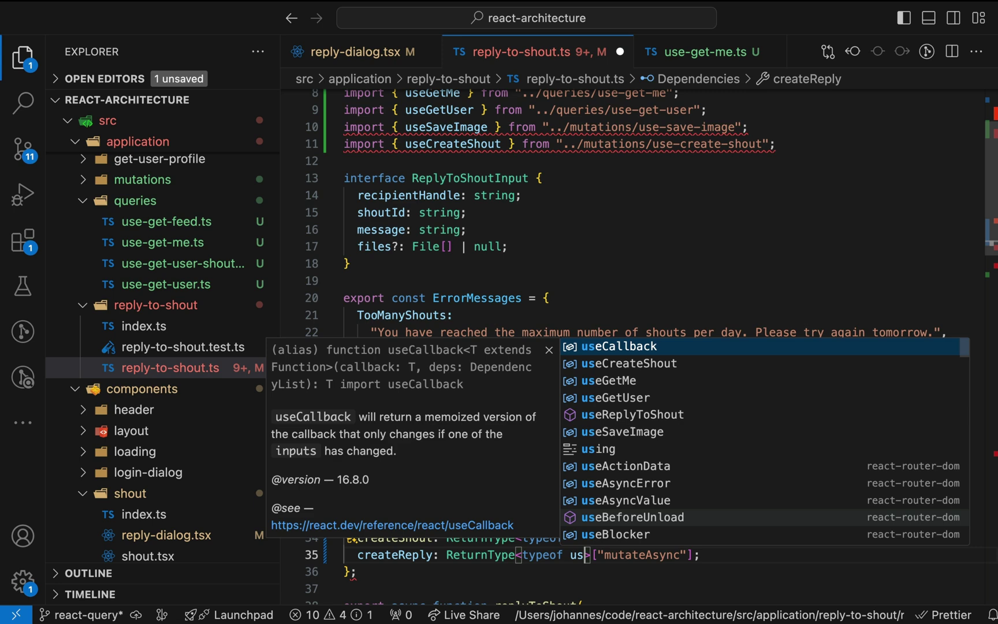
key(Down)
key(Down)
key(Down)
key(Down)
key(Return)
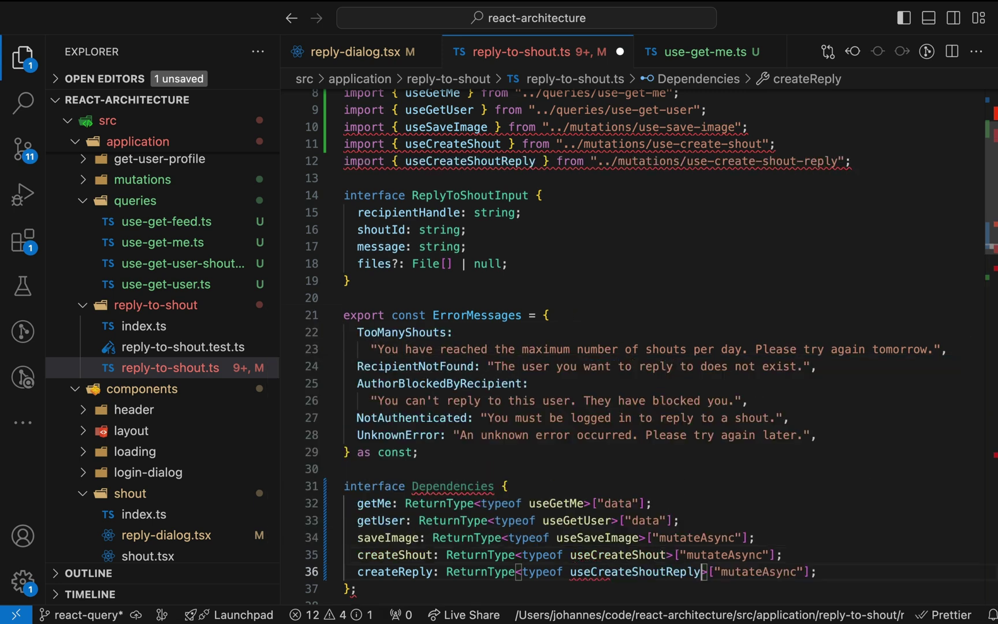
scroll(507, 490, down, 5)
- Retype the dependencies parameter as Dependencies; rename getMe and getUser to me and recipient
double_click(826, 415)
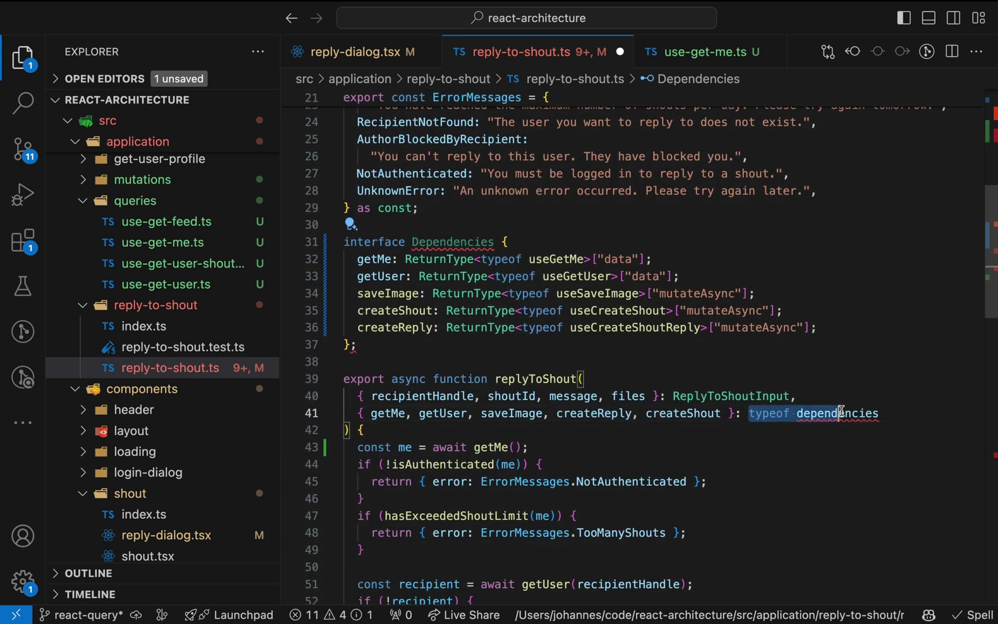
text(Dependencies)
double_click(374, 258)
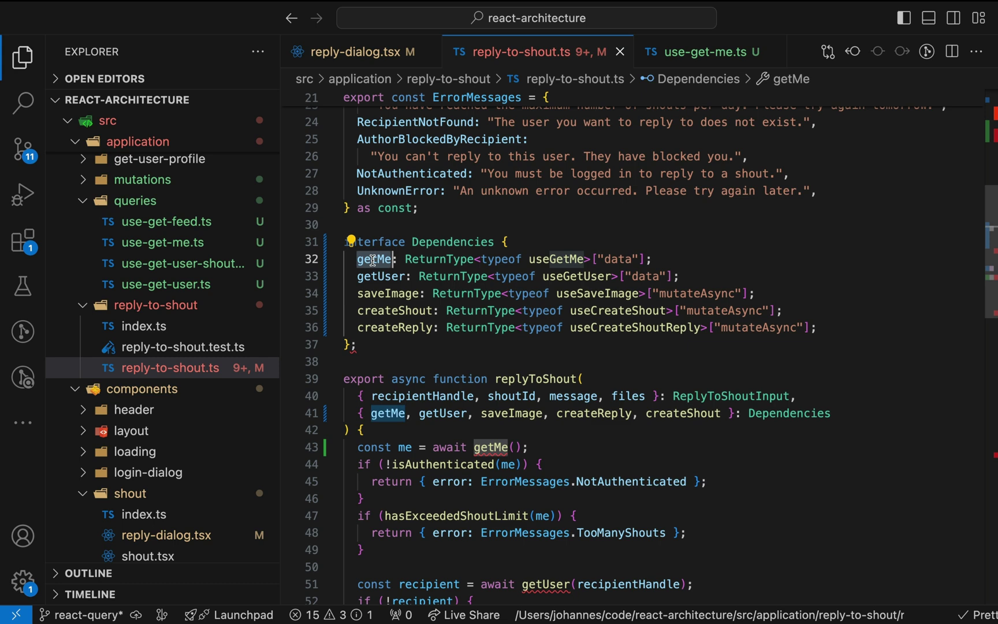
text(me)
key(Escape)
double_click(380, 277)
text(recipient)
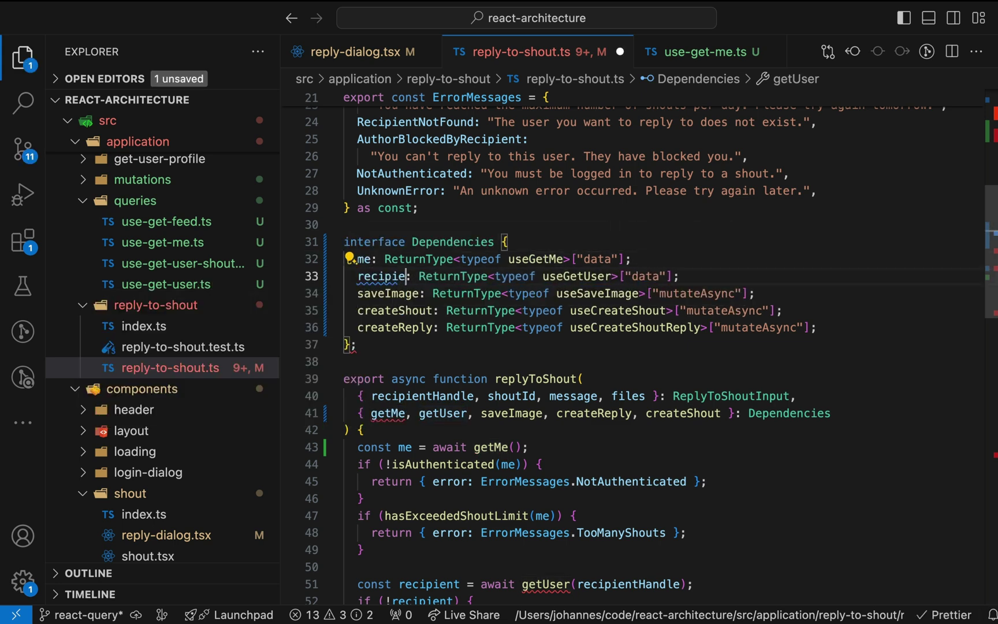
double_click(388, 413)
text(me)
double_click(442, 413)
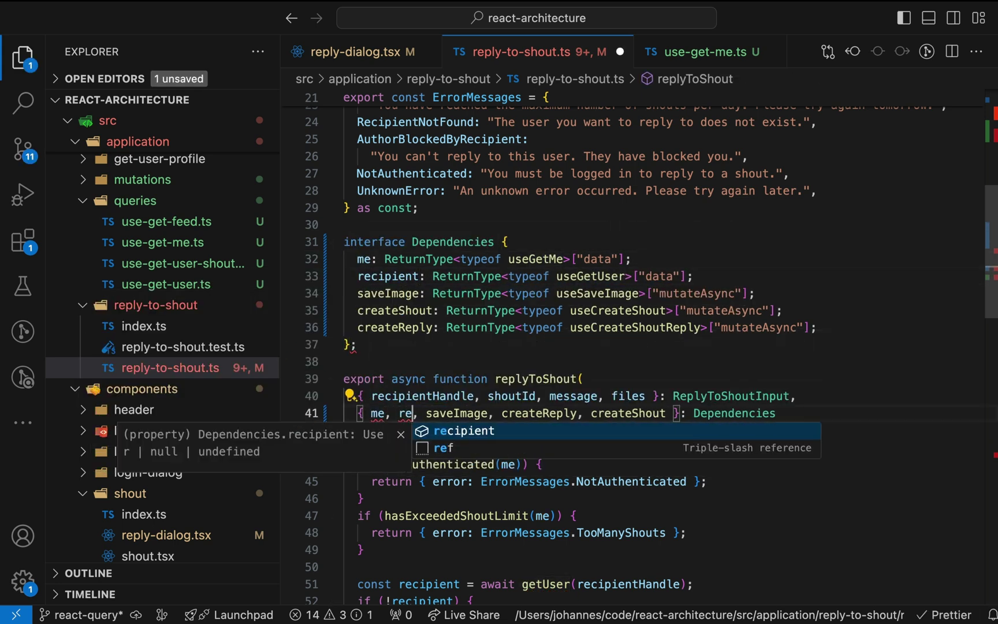
text(recipient)
- Delete the getMe and getUser await lines and remove recipientHandle from the input destructuring
click(366, 447)
key(ctrl+shift+k)
scroll(499, 351, down, 2)
click(366, 441)
key(ctrl+shift+k)
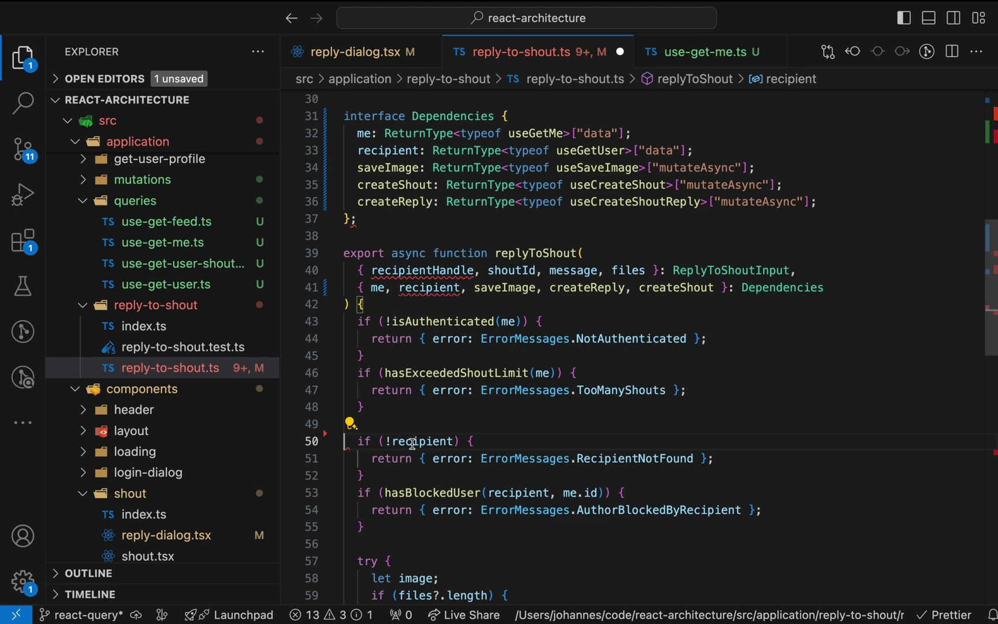
double_click(436, 269)
key(BackSpace)
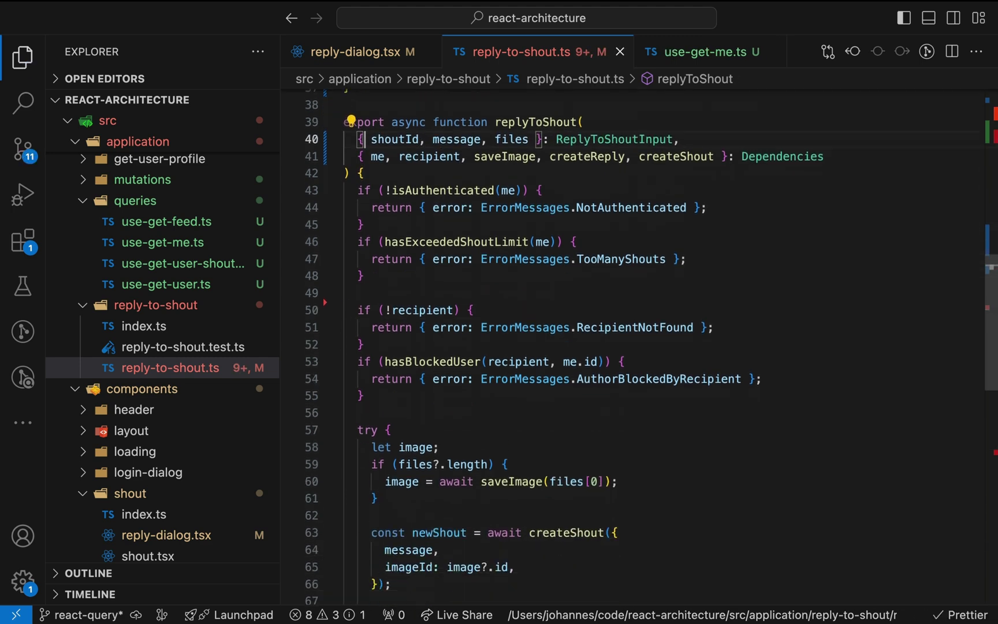
scroll(492, 406, down, 5)
scroll(492, 406, down, 5)
scroll(492, 406, down, 3)
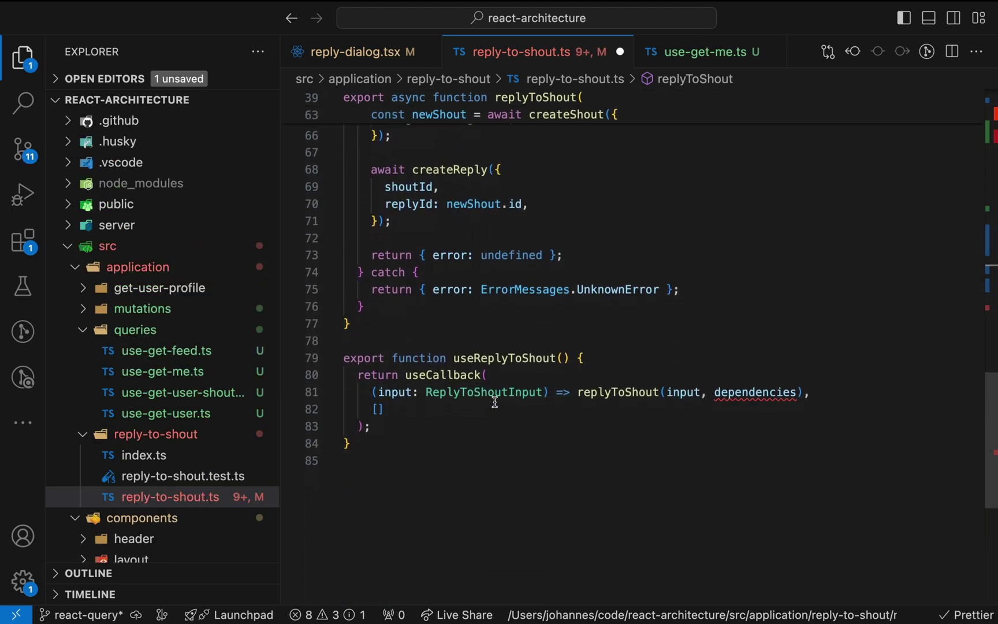
- Save, then add me and recipient hook calls at the start of useReplyToShout
key(ctrl+s)
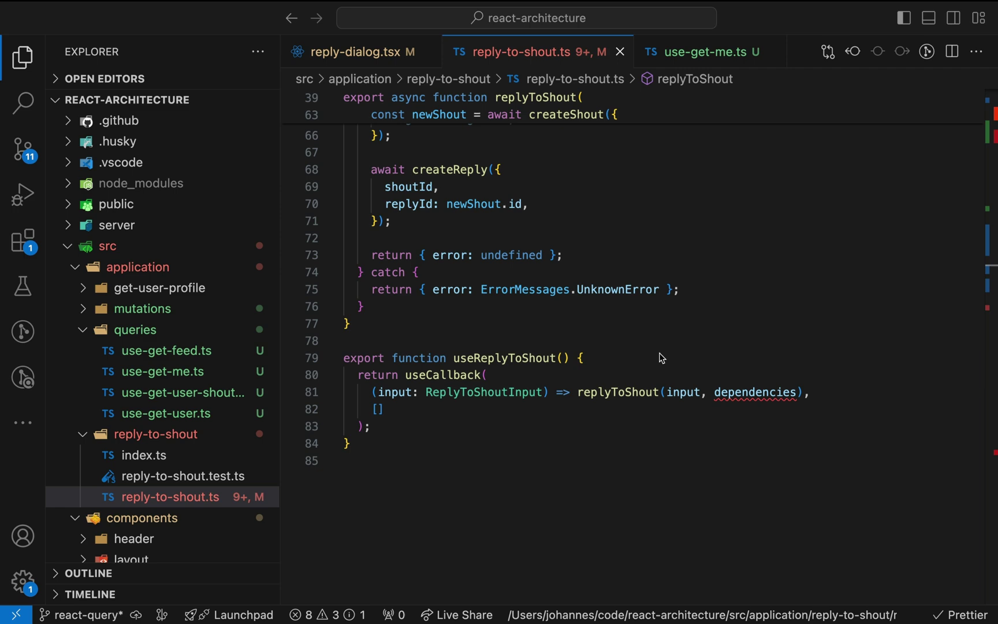
click(593, 356)
key(Return)
text(const me = useGetMe();)
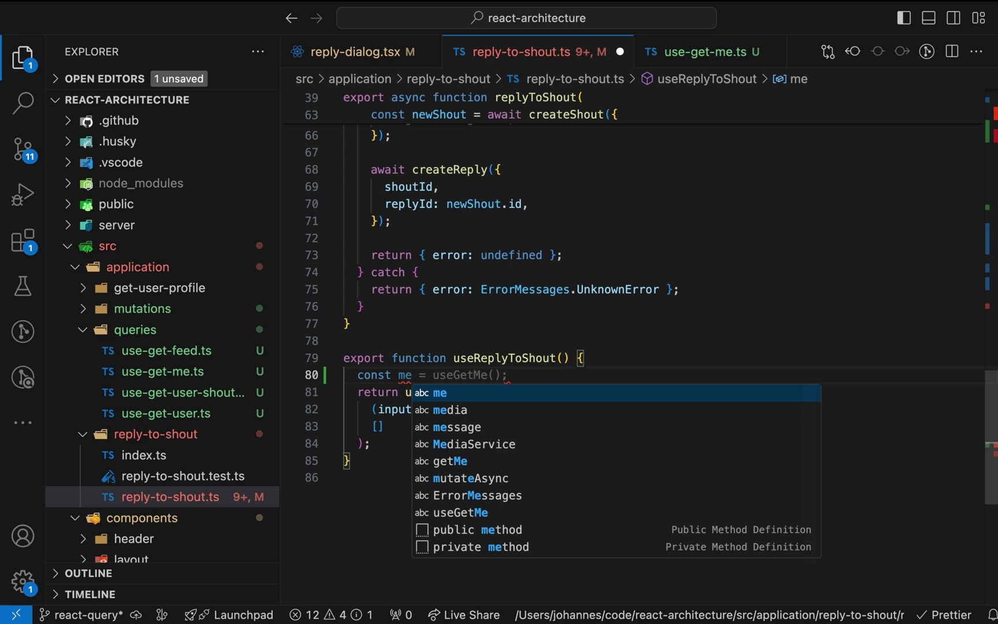
key(Return)
text(const recipient = us)
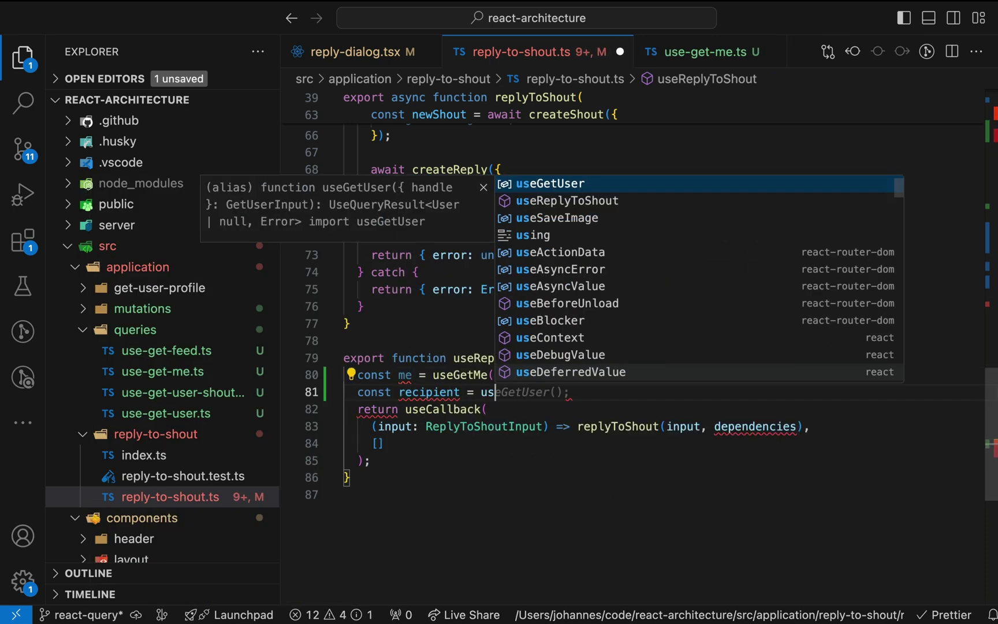
text(eGetUser();interface UseReply)
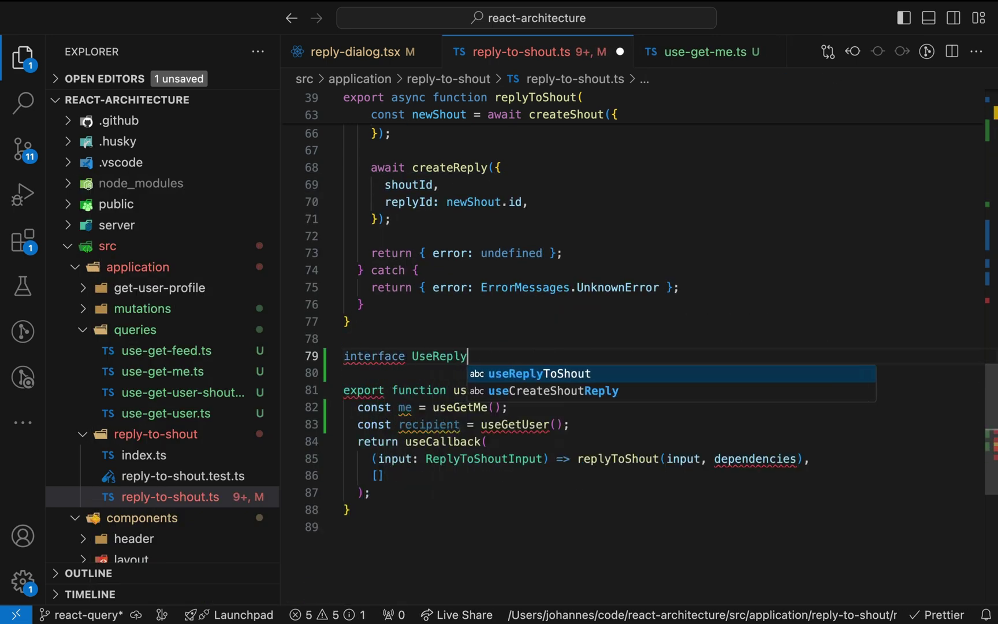
text(ToShoutInput {)
- Add UseReplyToShoutInput { recipientHandle: string }, destructure it, and pass recipientHandle to useGetUser
key(Return)
text(rec)
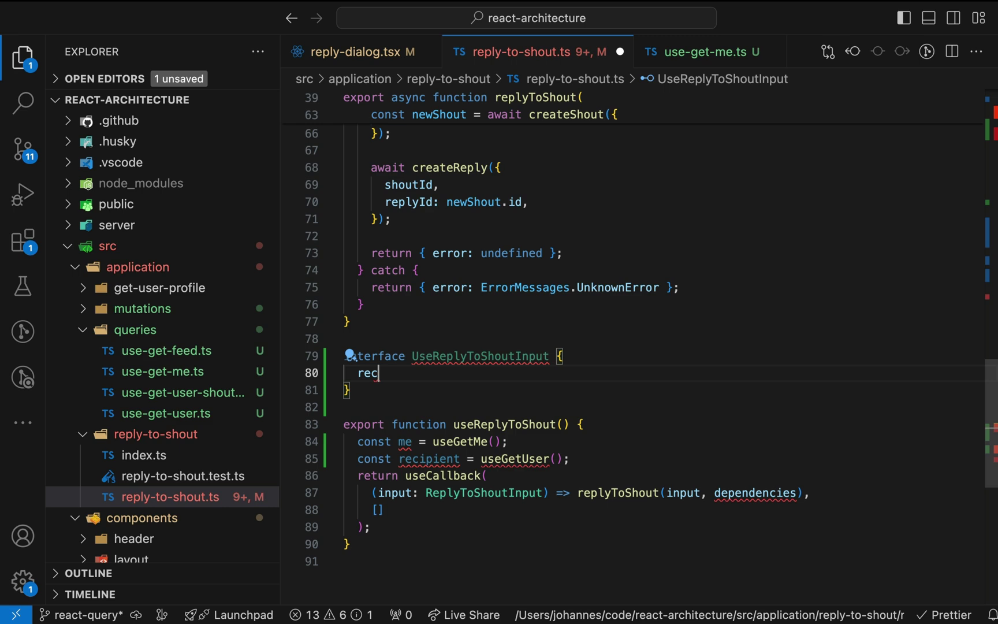
text(ipientHandle: string;)
click(561, 424)
text({ re)
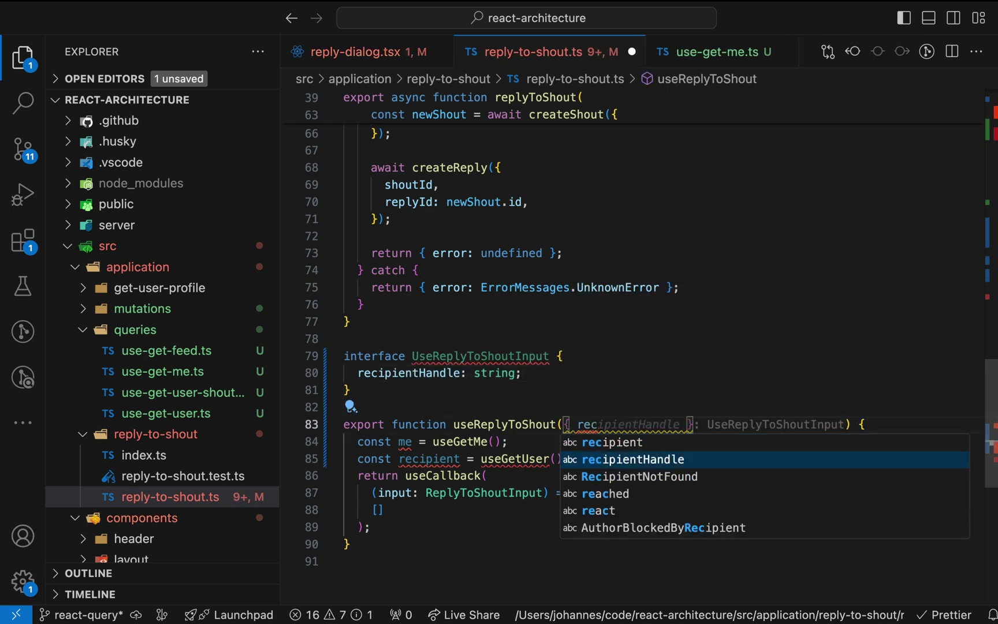
text(cipientHandle }: UseReplyToShoutInput)
click(555, 458)
text({ handle: recipientHandle })
- Add const lines getting saveImage, createShout and createReply from their hooks
key(ctrl+s)
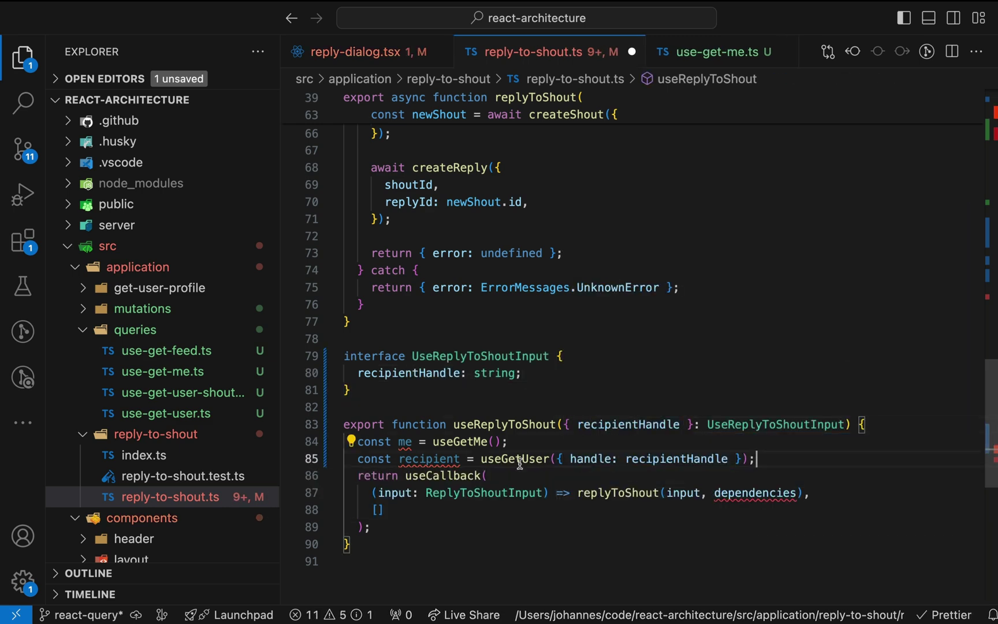
key(End)
key(Return)
text(const saveImage = use)
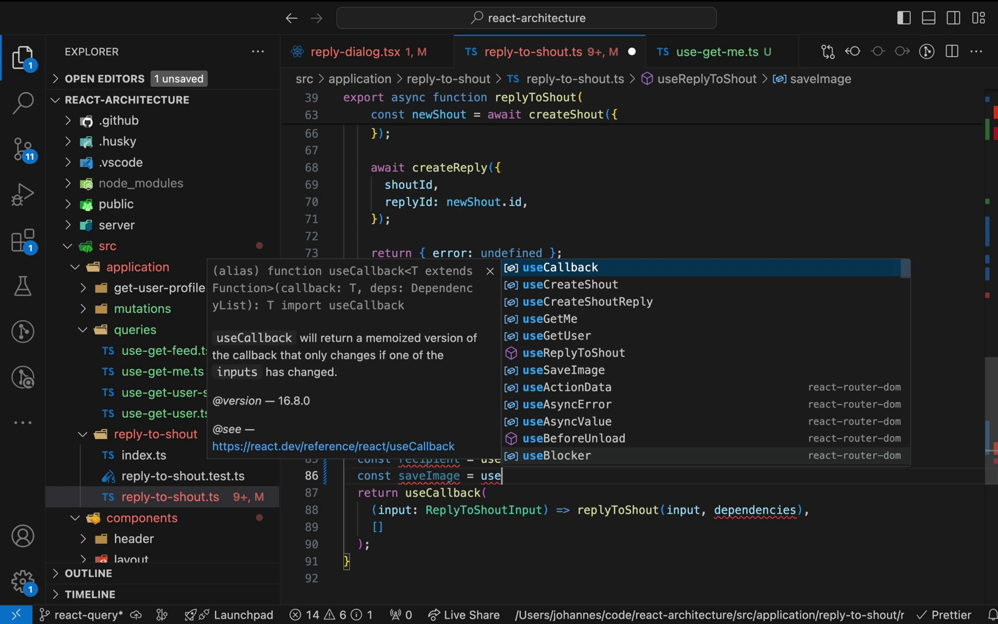
text(Save)
key(Tab)
text(();)
key(Return)
text(const createShout = useCreateShout();)
key(Return)
text(const createReply = useCreateShoutReply();)
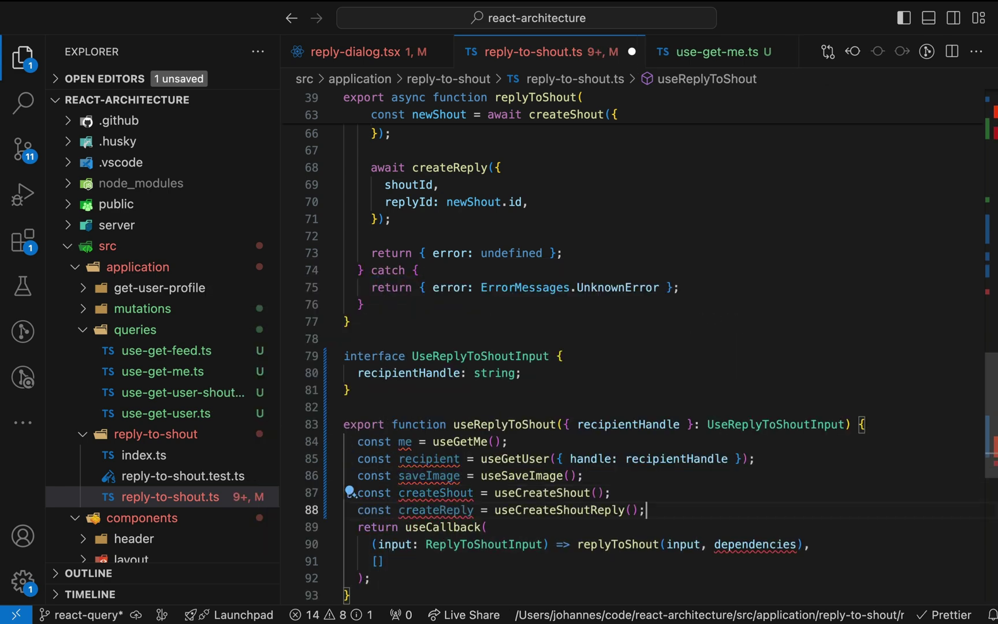
scroll(585, 451, down, 2)
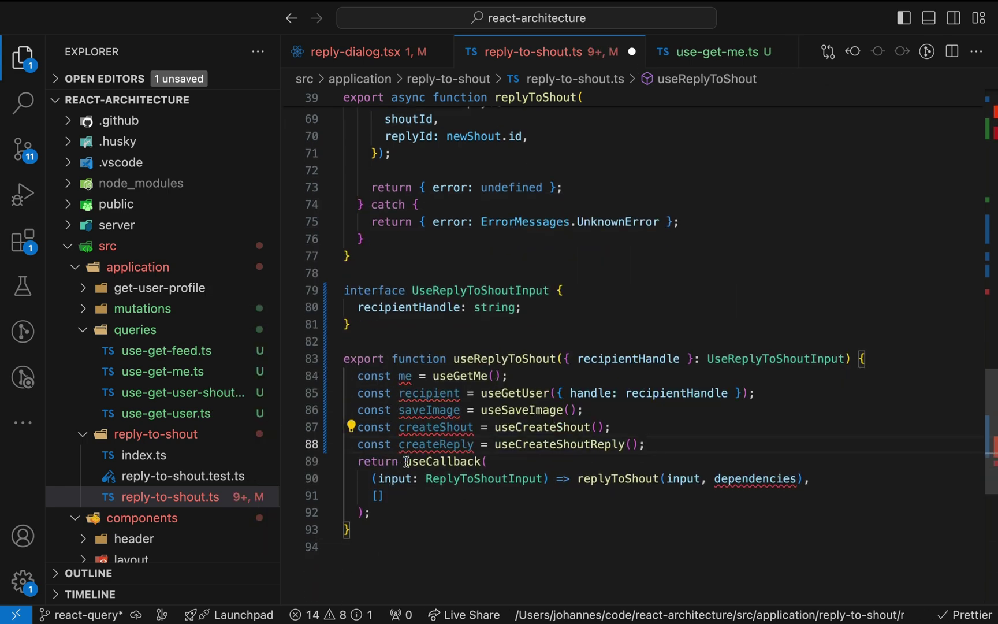
- Replace the useCallback body with a returned mutateAsync calling replyToShout and a combined isLoading, then save
drag(378, 478, 358, 515)
text({};)
key(Return)
text(mutate)
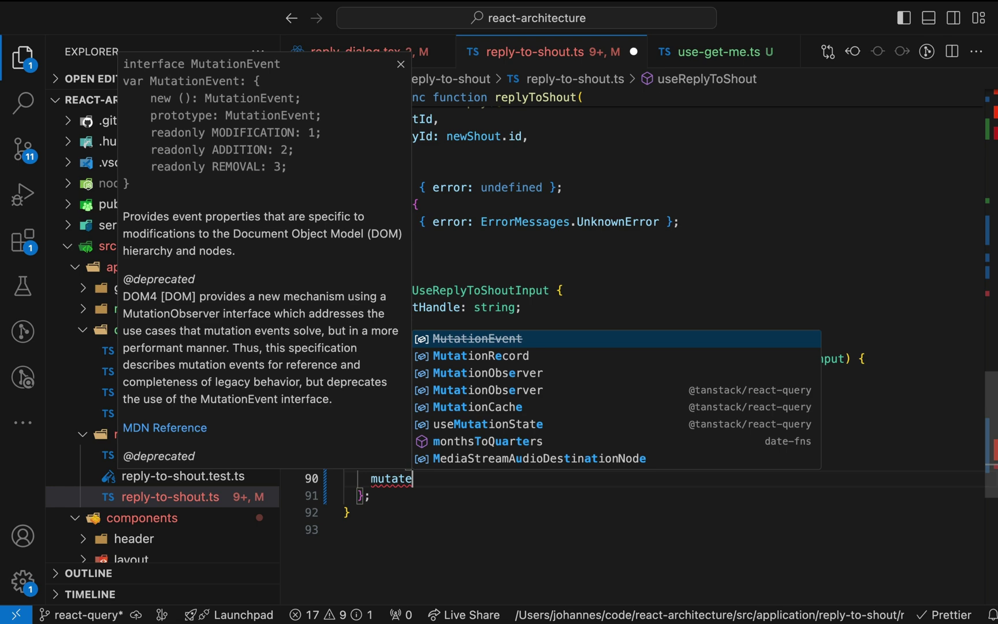
text(Async: ()
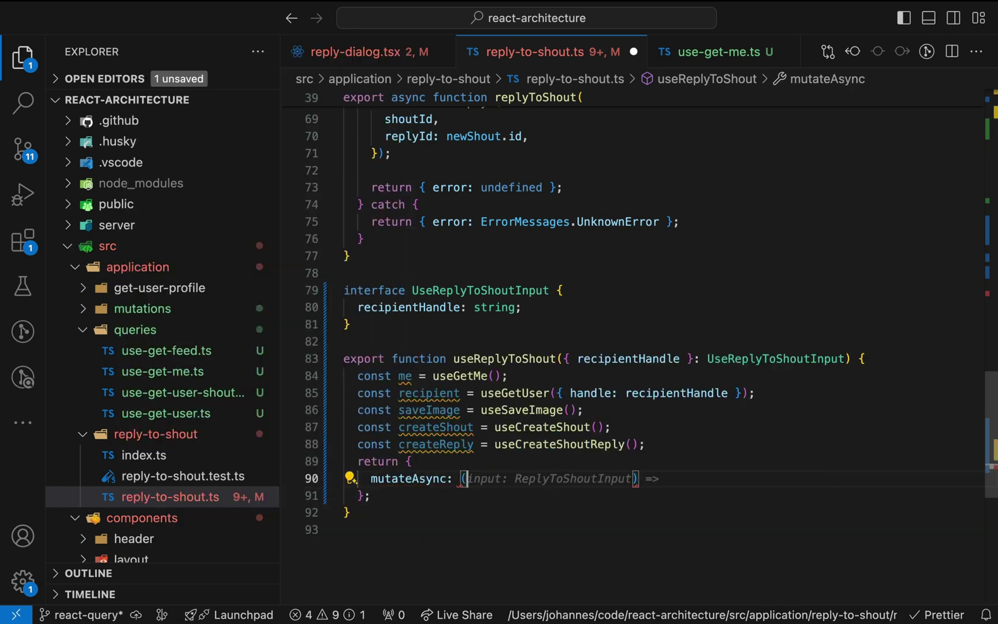
key(Tab)
text({)
key(BackSpace)
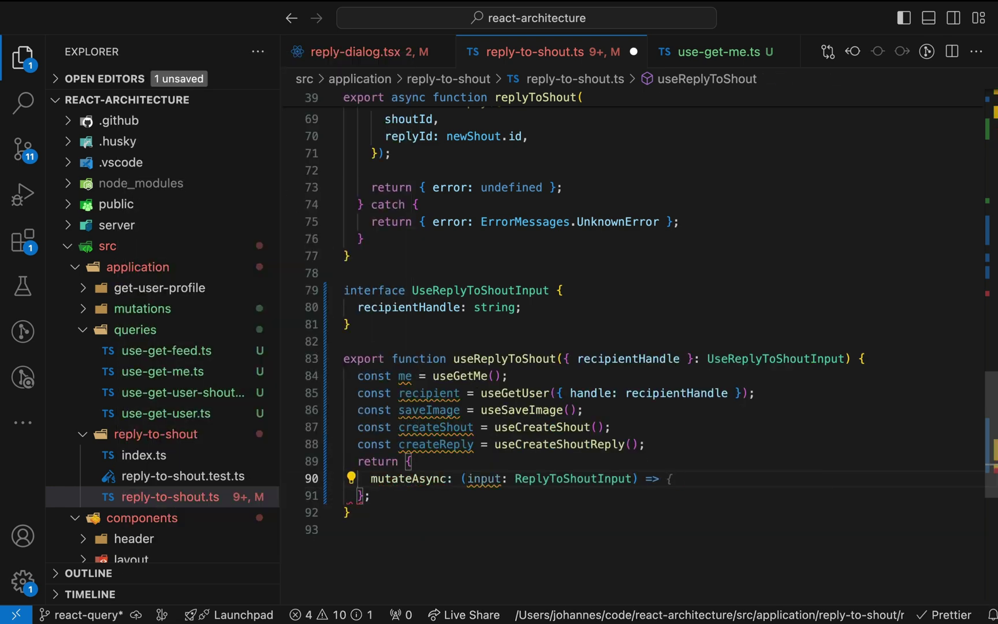
text(re)
key(Tab)
key(Tab)
text(isL)
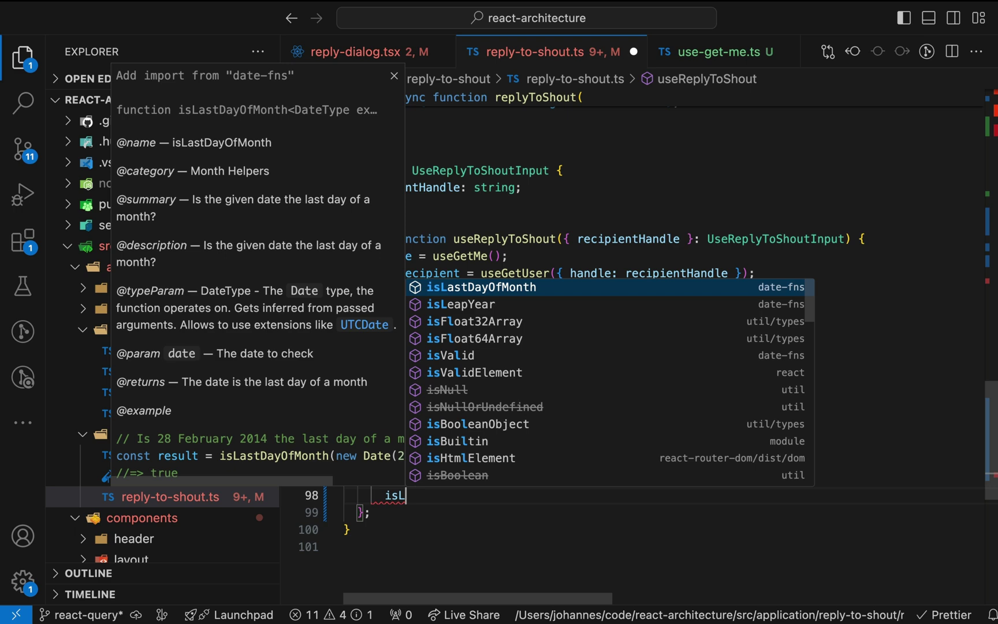
key(Tab)
key(Tab)
key(ctrl+s)
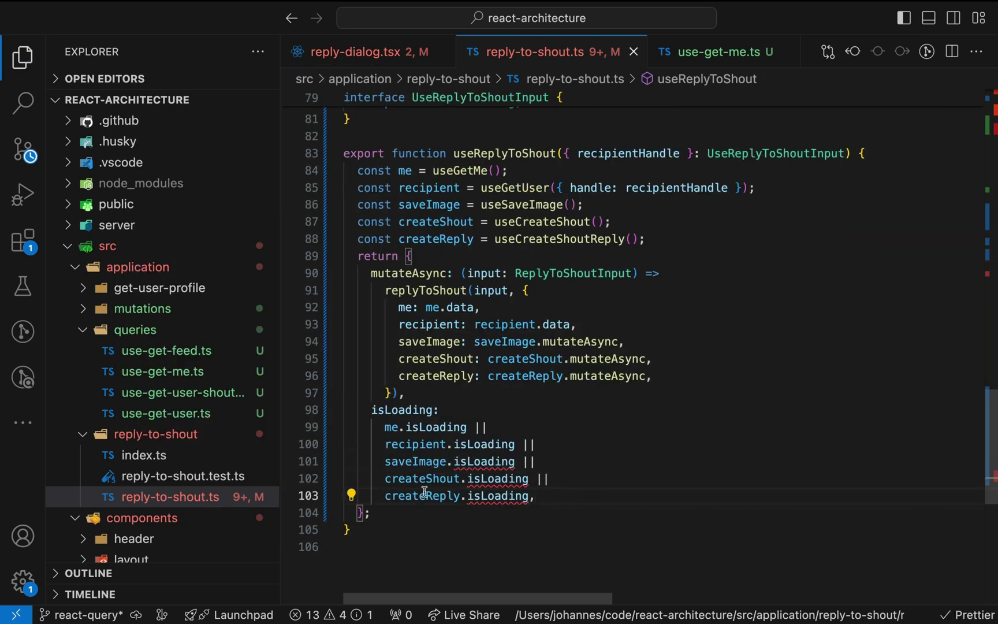
- Switch saveImage, createShout and createReply from isLoading to isPending
double_click(479, 462)
text(isP)
key(Tab)
double_click(497, 479)
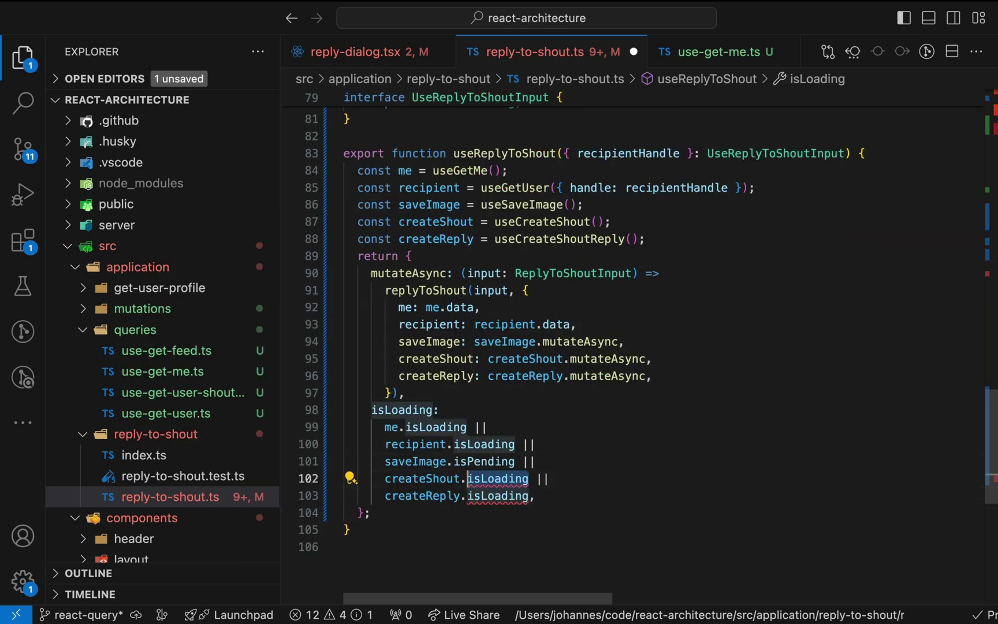
text(isP)
key(Tab)
double_click(497, 496)
text(isP)
key(Tab)
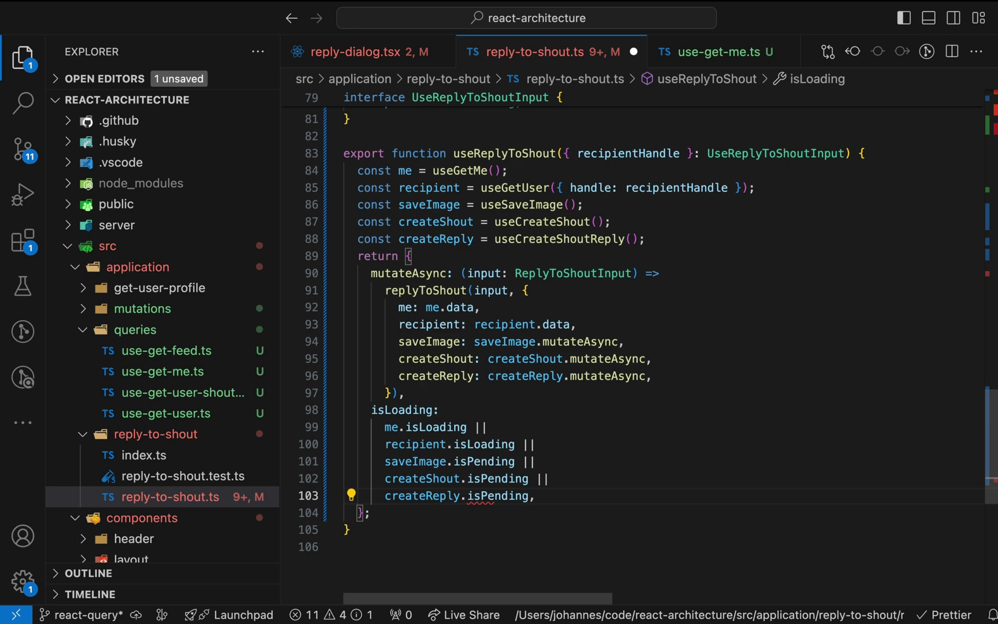
- Add an isError flag combining me.isError and recipient.isError, and save
key(Return)
text(isEr)
key(Tab)
text(: )
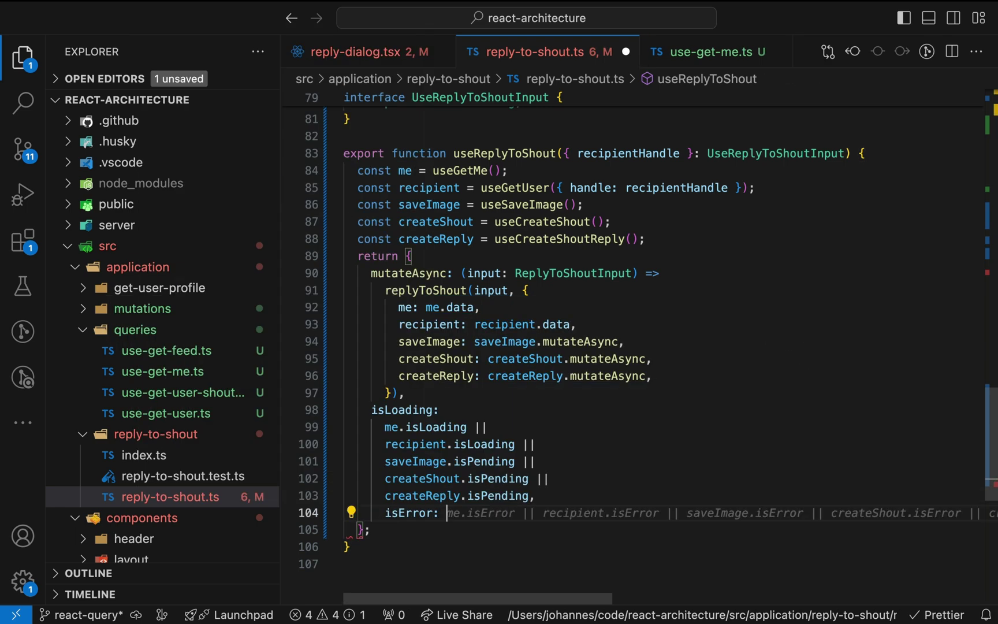
text(me.is)
key(Tab)
text(|| recipie)
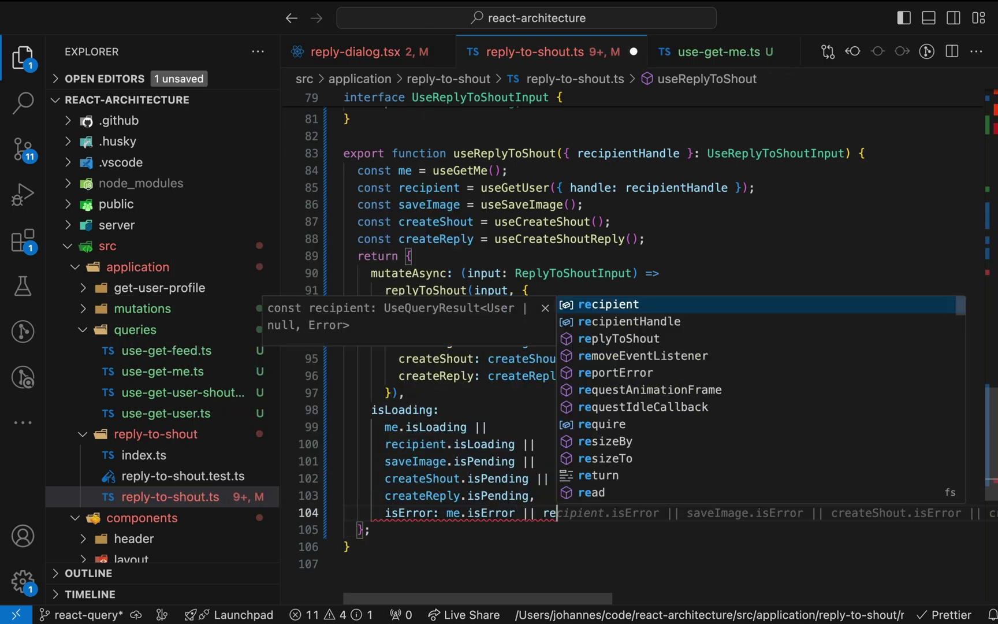
key(Tab)
text(.)
key(Tab)
text(,)
key(ctrl+s)
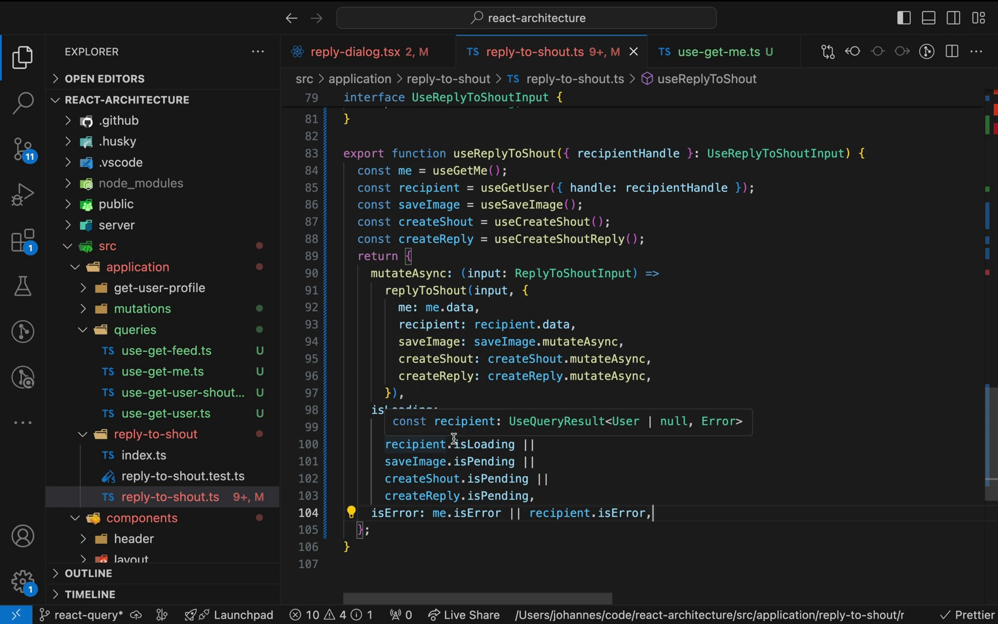
mouse_move(416, 410)
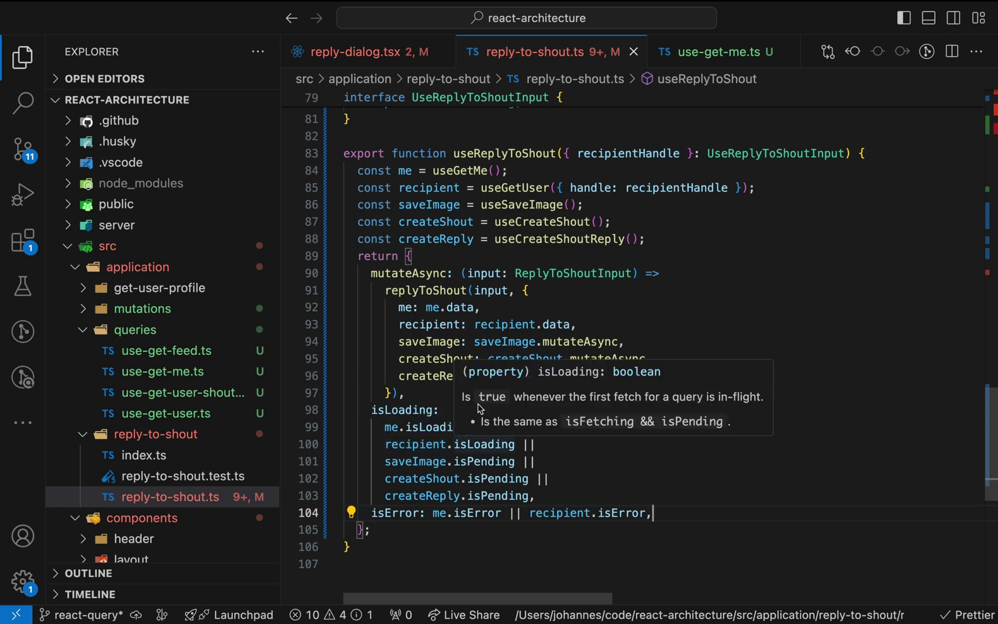
scroll(478, 403, up, 12)
scroll(499, 351, up, 14)
- Delete the three unused import lines from reply-to-shout.ts
click(470, 166)
key(super+shift+k)
key(super+shift+k)
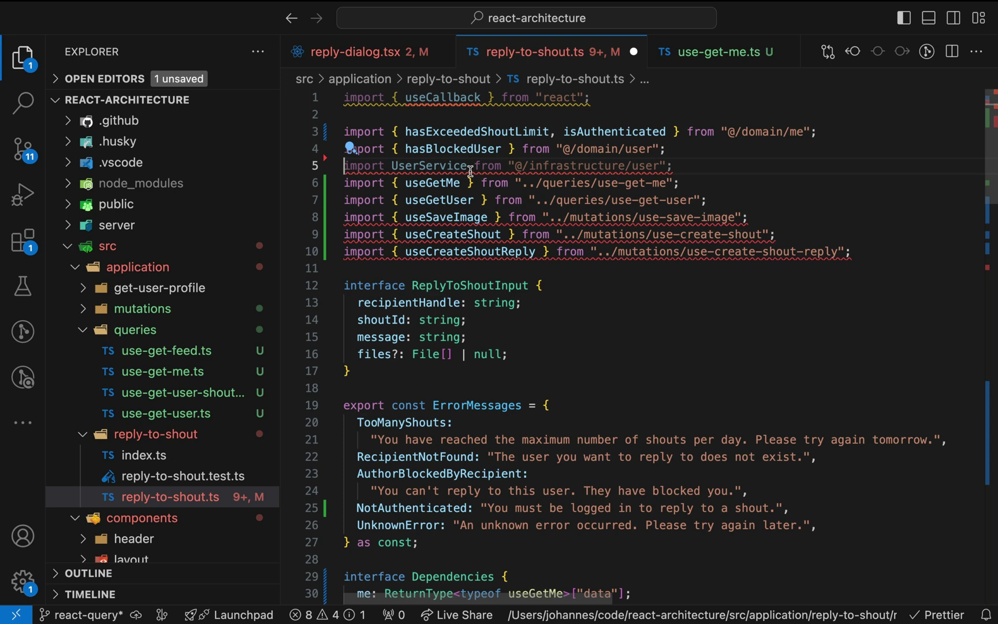
key(super+shift+k)
click(433, 97)
key(super+shift+k)
key(super+shift+k)
- Apply 'Fix all import/order problems', save, and return to reply-dialog.tsx
key(super+period)
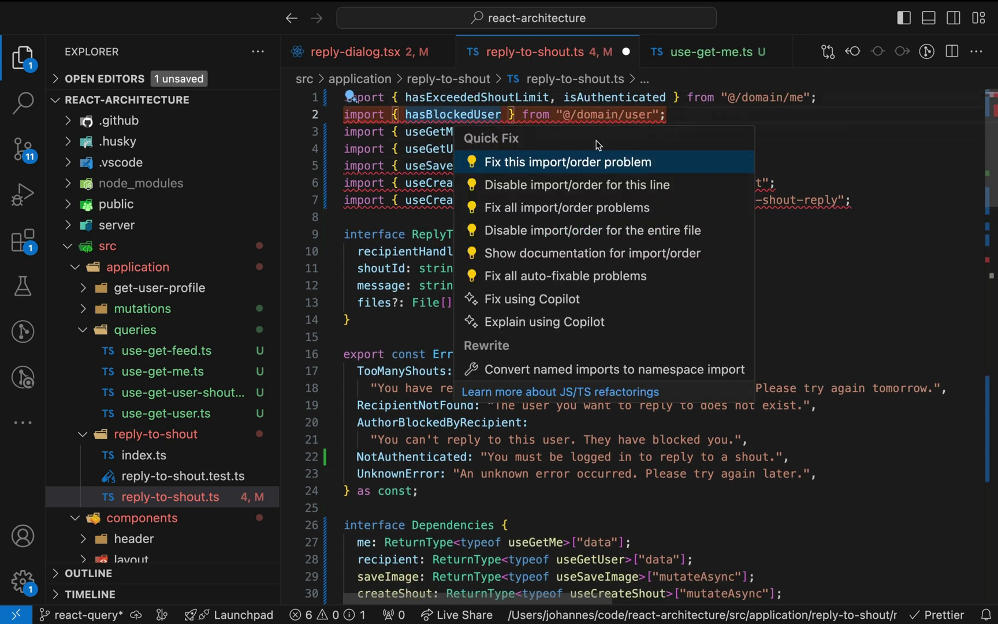
key(Down)
key(Down)
key(Down)
key(Down)
key(Down)
key(Return)
key(super+s)
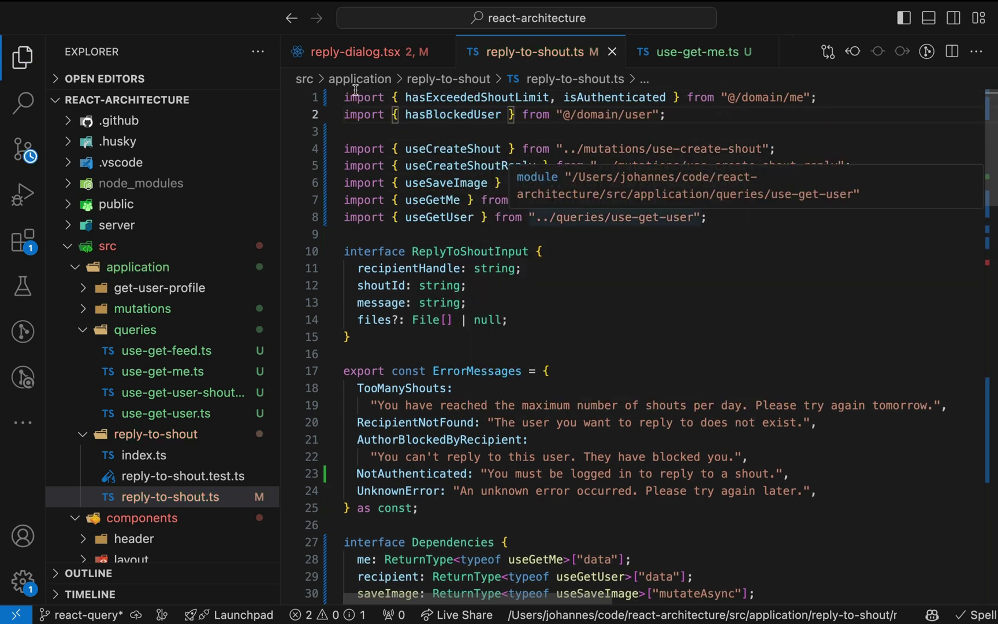
key(super+alt+Left)
scroll(602, 278, up, 5)
scroll(601, 278, up, 3)
- Pass { recipientHandle } to useReplyToShout and submit through replyToShout.mutateAsync
click(612, 240)
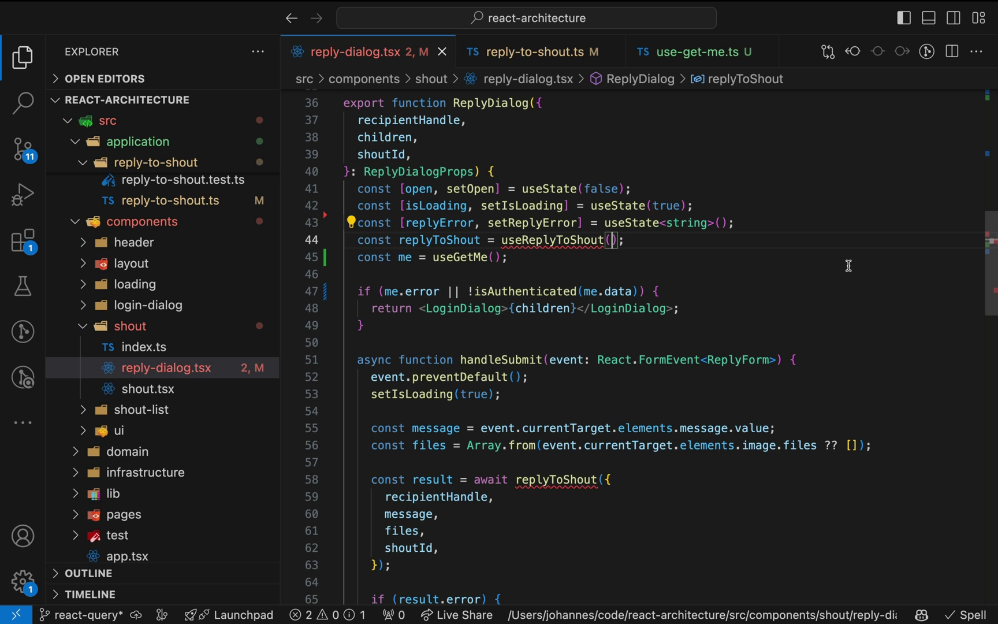
text({re)
key(Tab)
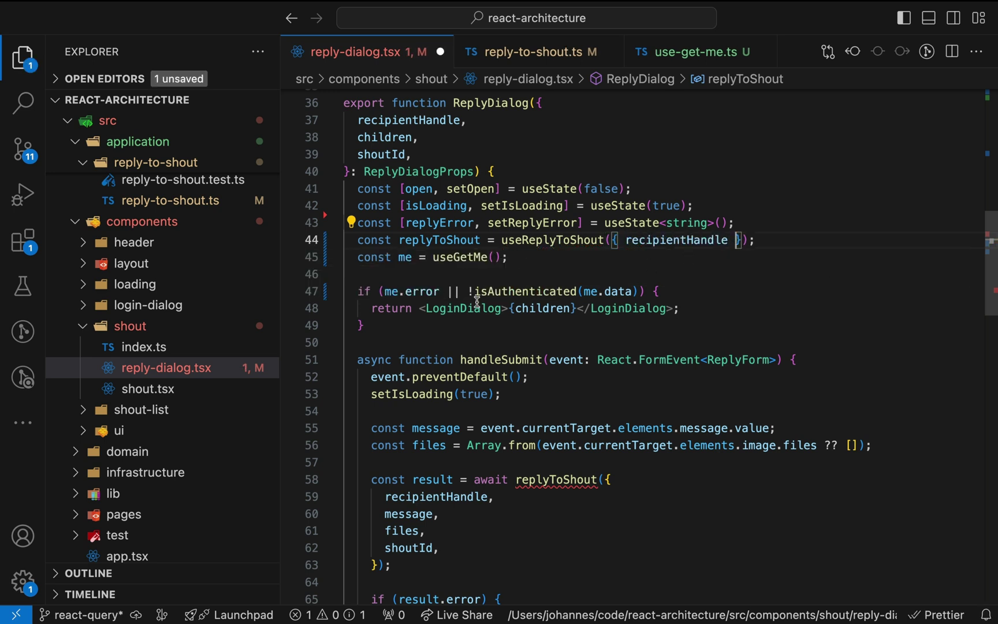
scroll(552, 379, down, 3)
click(597, 398)
text(.mut)
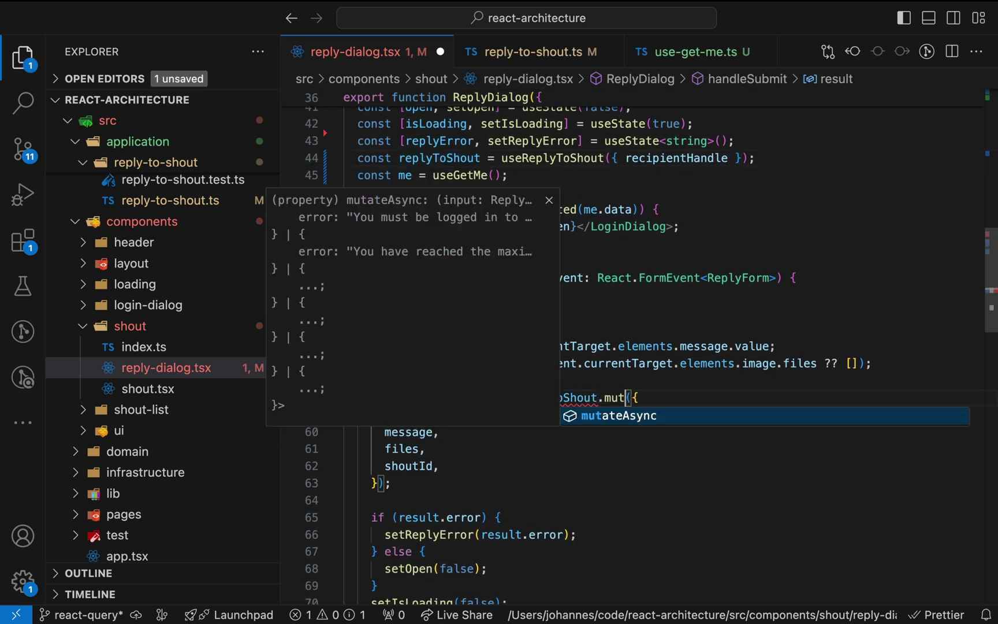
key(Tab)
- Delete the local isLoading state line and the setIsLoading(true) call
click(443, 124)
key(ctrl+shift+k)
scroll(499, 312, up, 1)
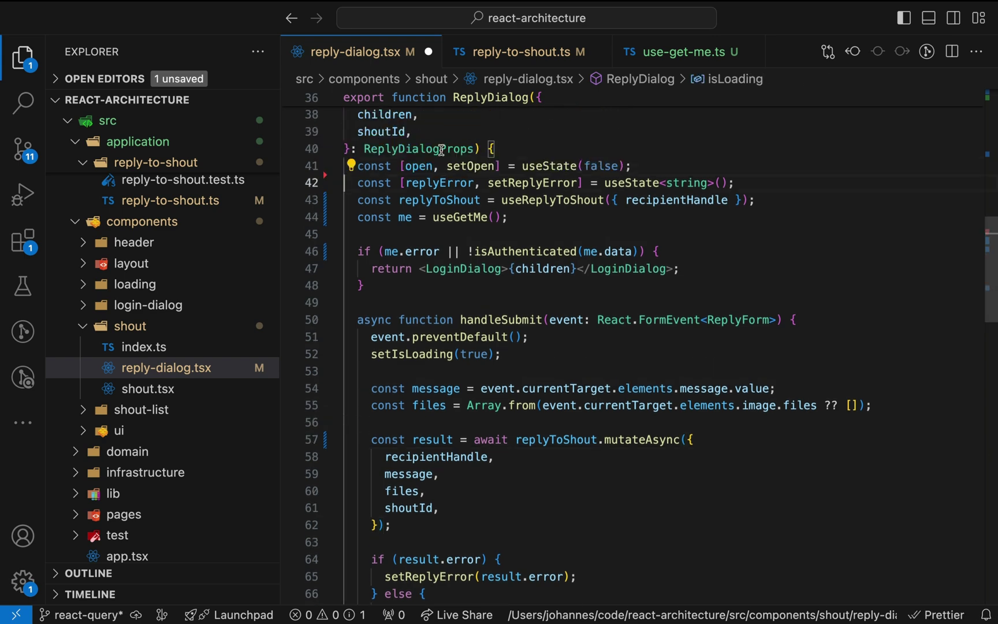
click(431, 356)
key(ctrl+shift+k)
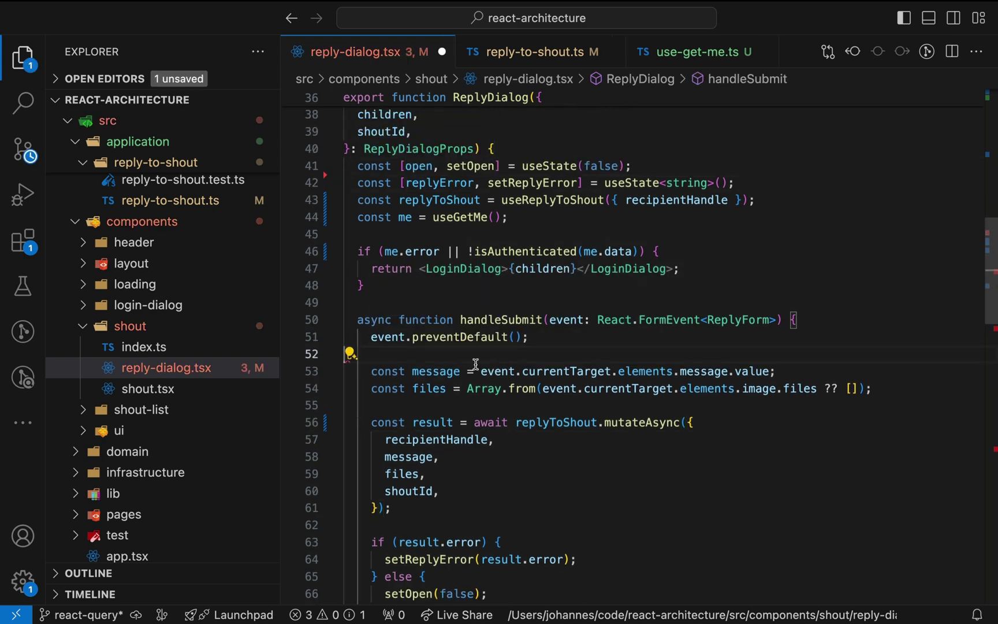
scroll(499, 351, down, 5)
scroll(524, 344, down, 3)
scroll(524, 345, down, 5)
- Set the submit Button to disabled={replyToShout.isLoading} and save
double_click(811, 381)
text(rep)
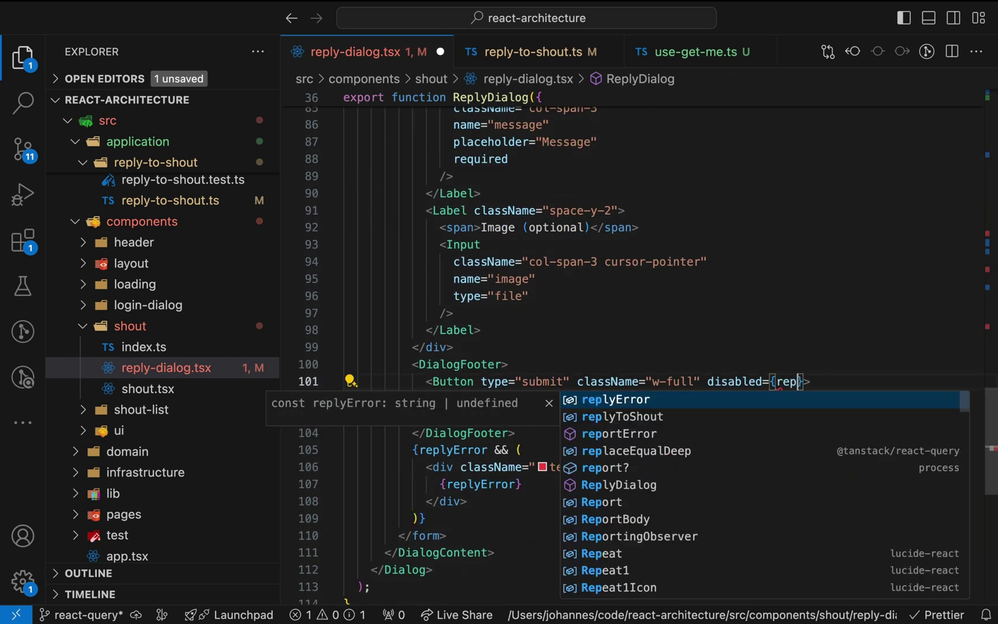
key(Tab)
text(.)
key(Down)
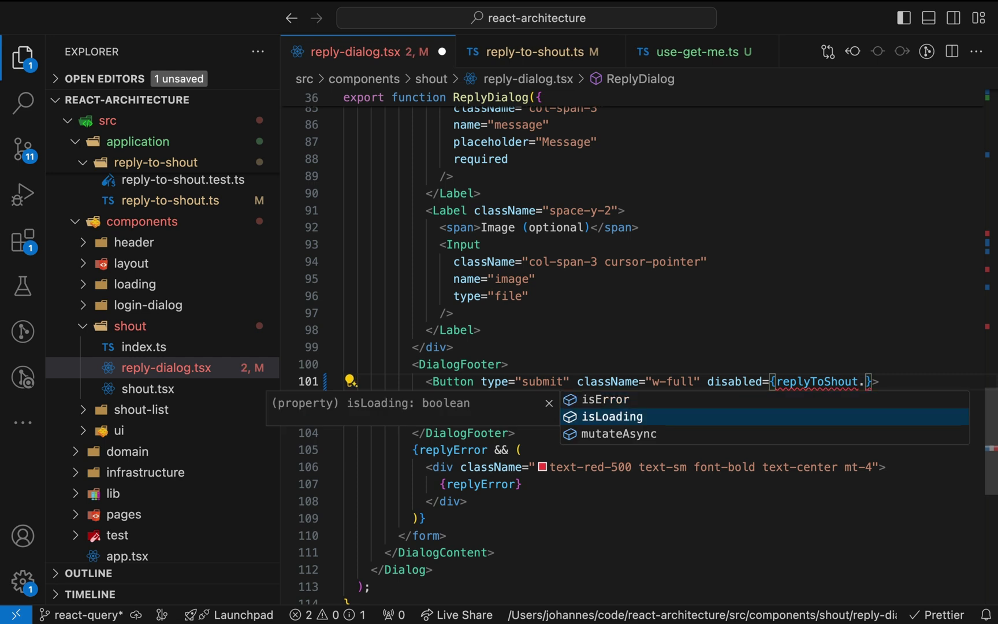
key(Return)
key(ctrl+s)
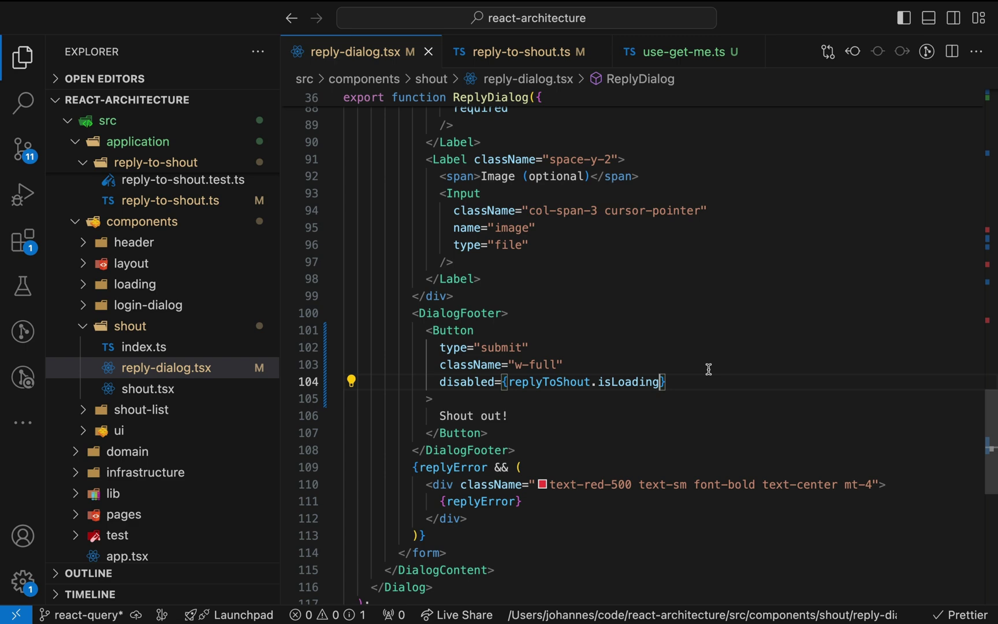
scroll(709, 369, up, 10)
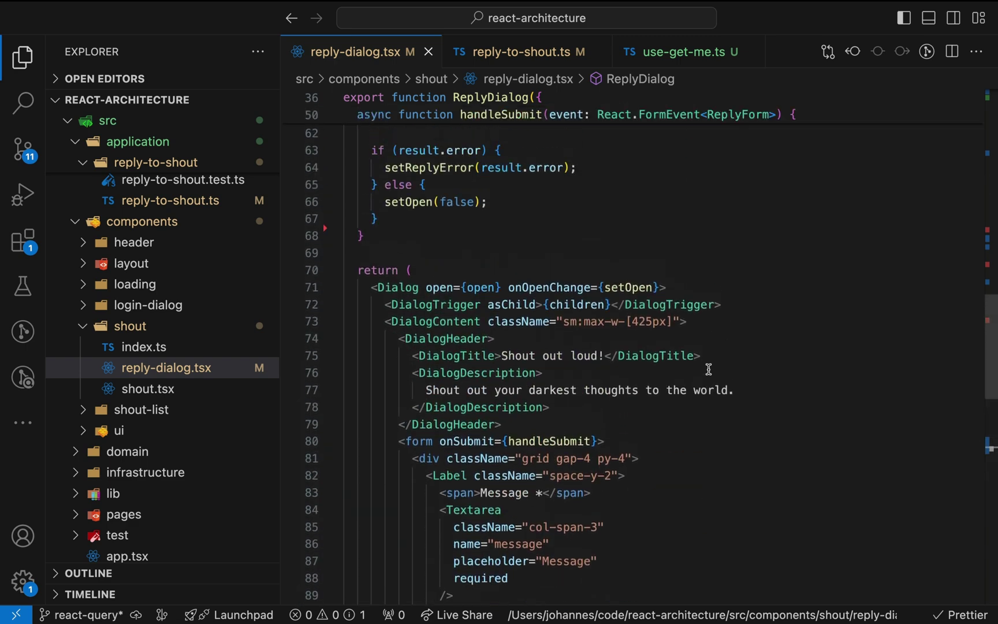
scroll(709, 368, up, 3)
- Switch back to reply-to-shout.ts to view the finished useReplyToShout hook
click(514, 52)
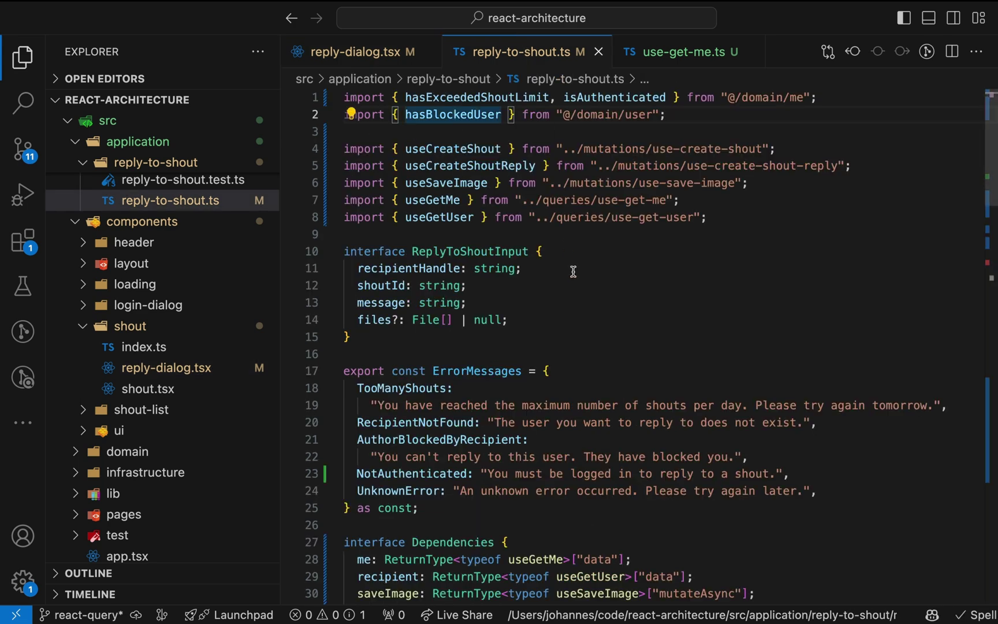
scroll(574, 271, down, 5)
scroll(573, 272, down, 5)
scroll(573, 272, down, 5)
scroll(573, 272, down, 5)
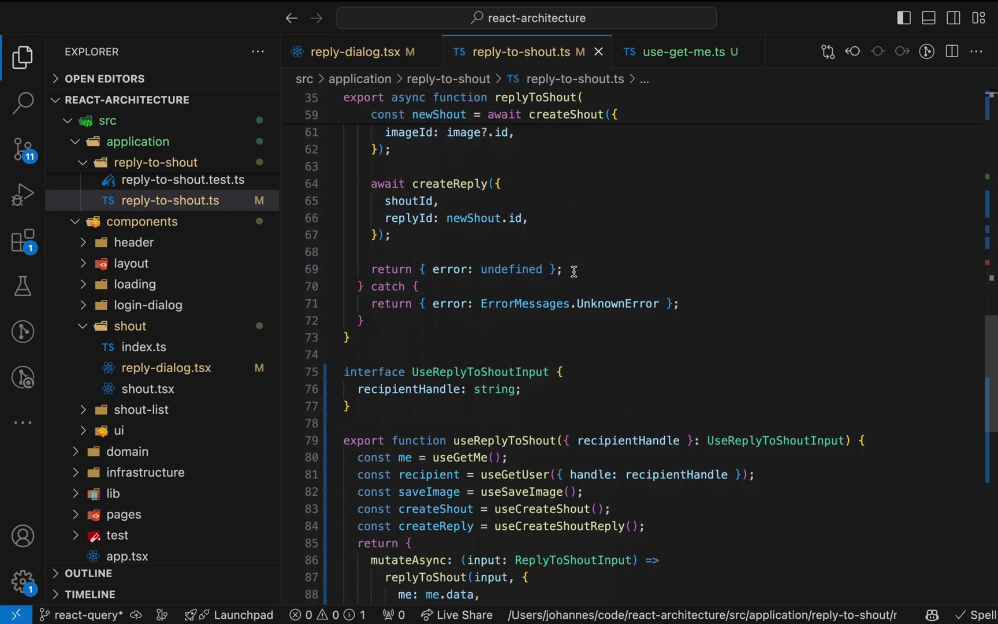
scroll(574, 271, down, 4)
scroll(574, 272, down, 3)
scroll(574, 271, down, 1)
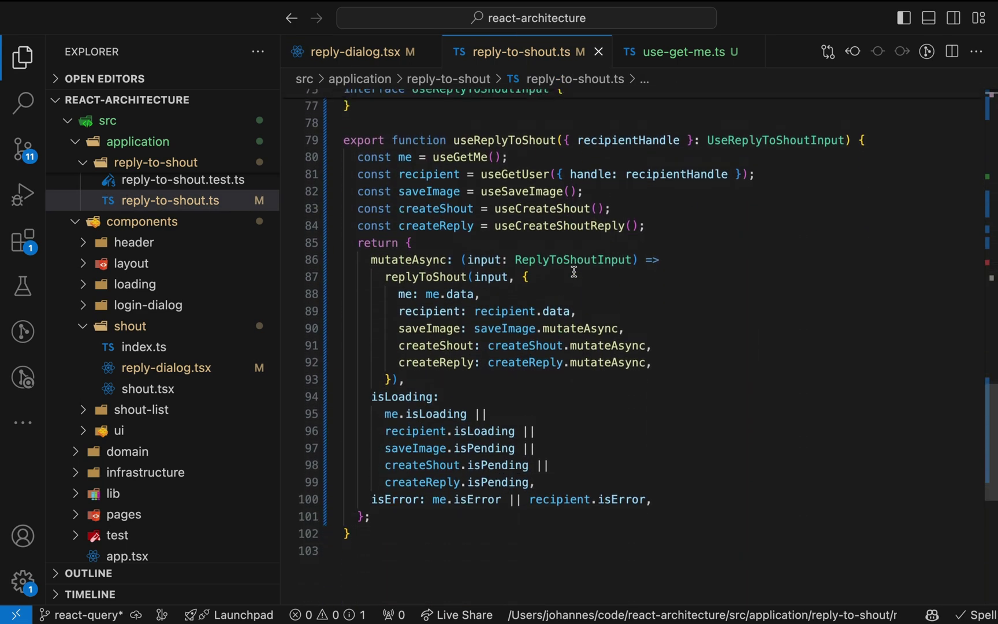